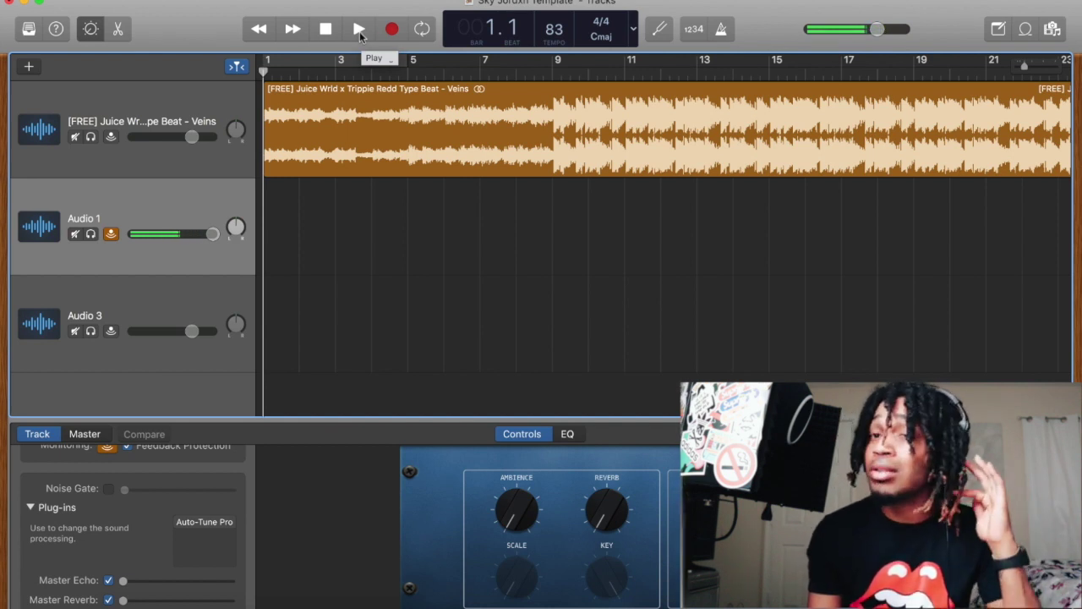
Start the beat playing and insert CLA Vocals from the Recent list after Auto-Tune Pro
{"action": "left_click", "coordinate": [359, 31]}
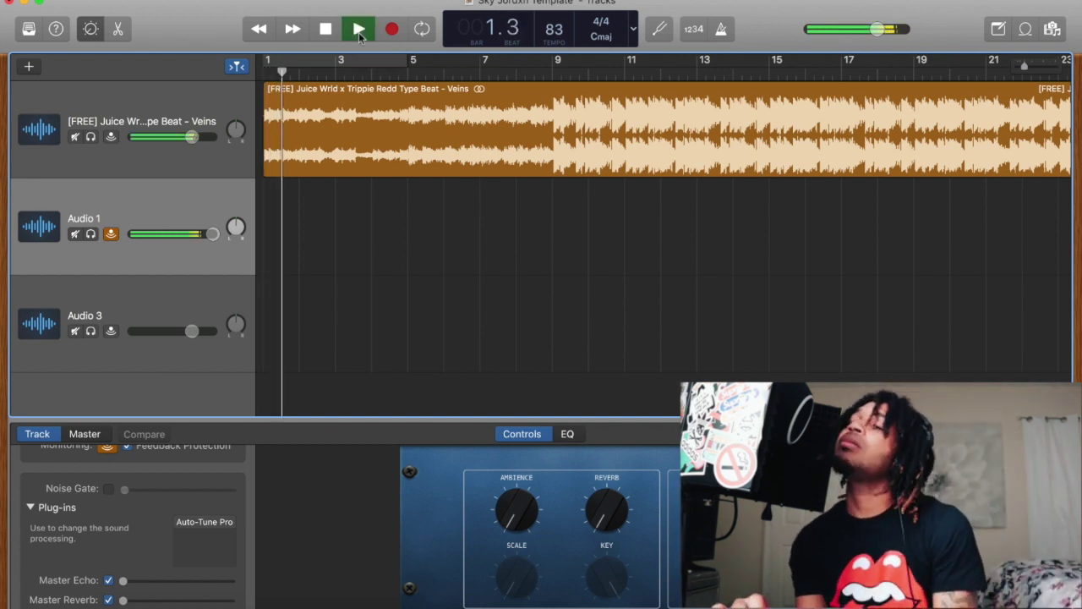
{"action": "mouse_move", "coordinate": [205, 522]}
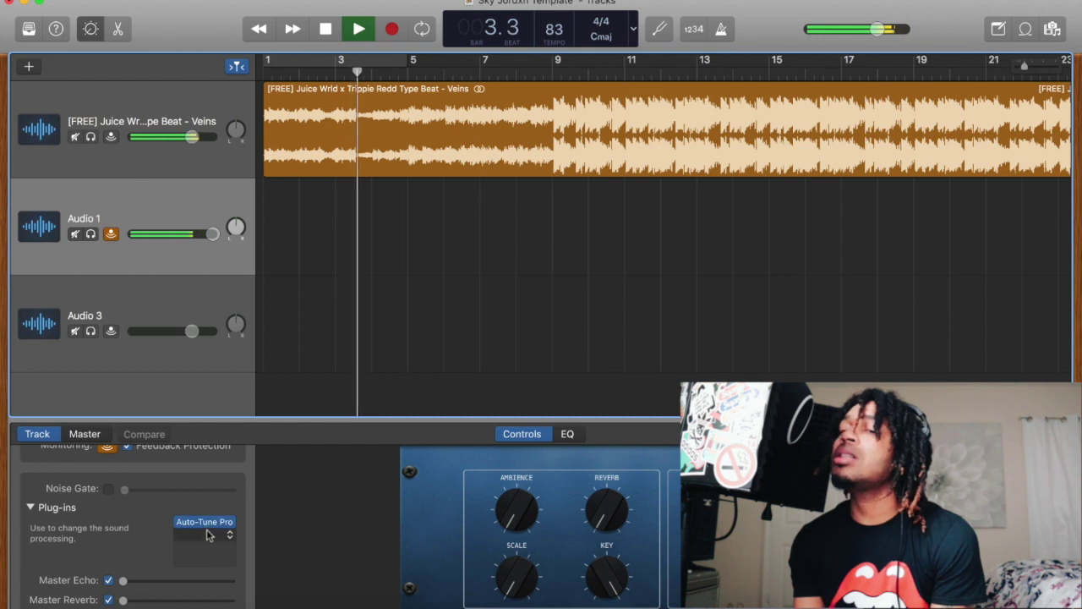
{"action": "left_click", "coordinate": [212, 534]}
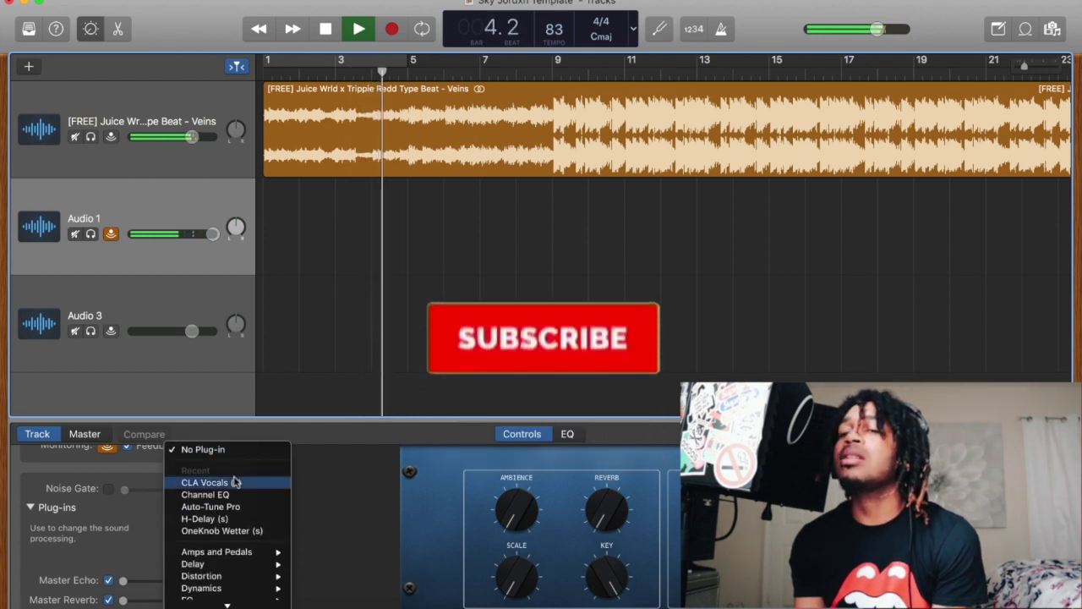
{"action": "left_click", "coordinate": [235, 487]}
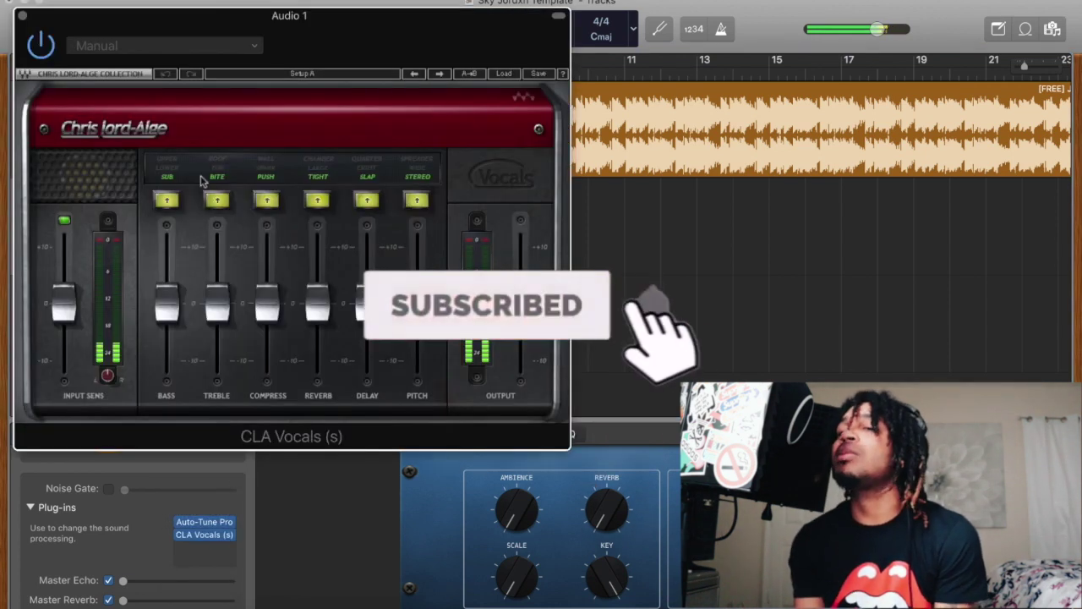
In CLA Vocals, turn off reverb, set Compress to WALL (5.4), treble to BITE and bass to LOWER
{"action": "left_click", "coordinate": [370, 180]}
{"action": "left_click", "coordinate": [322, 178]}
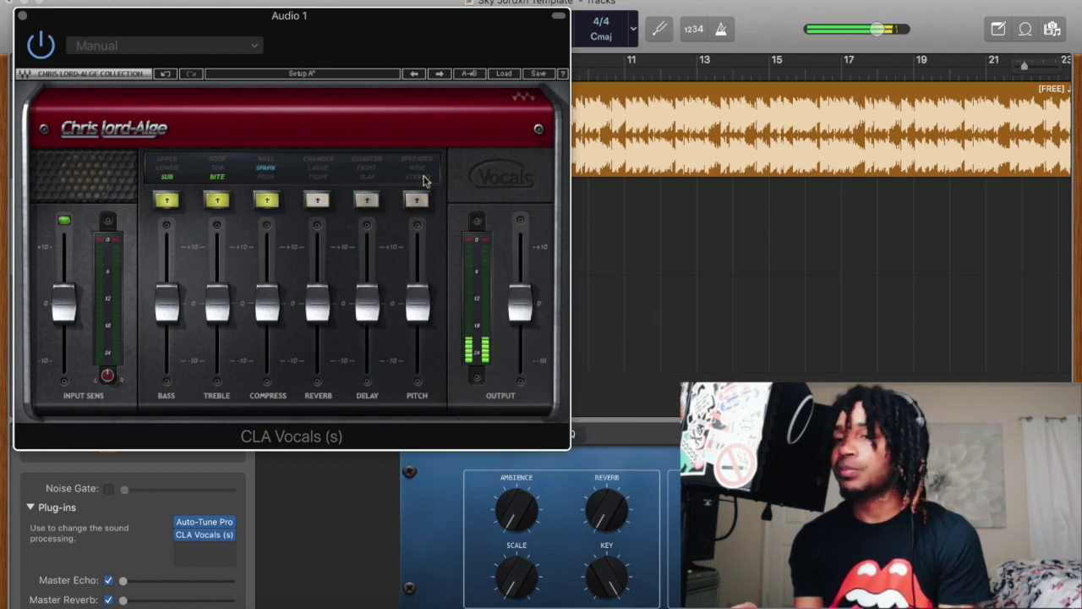
{"action": "left_click", "coordinate": [267, 165]}
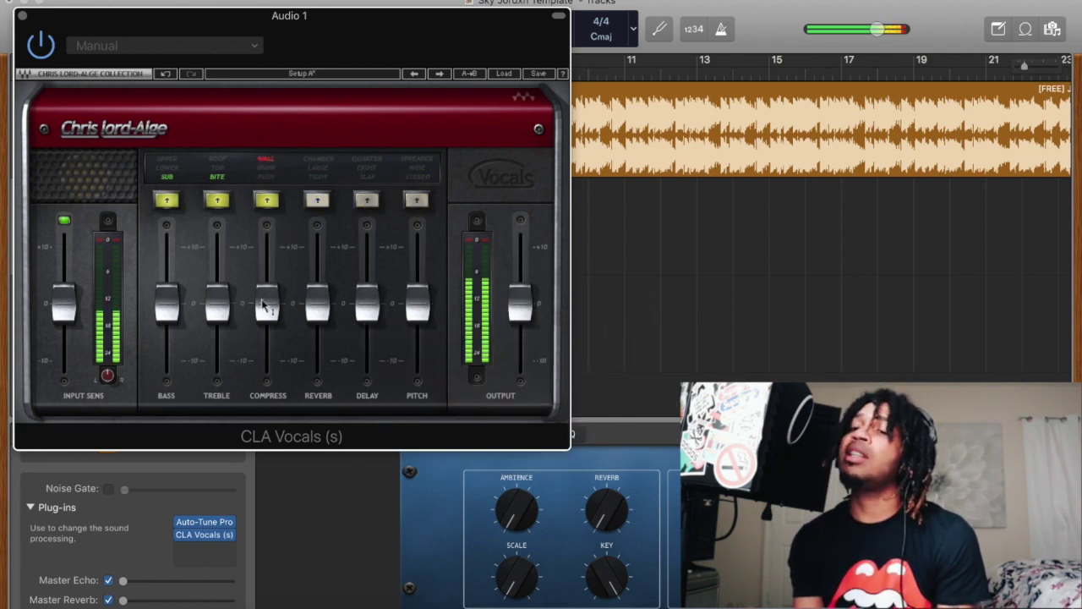
{"action": "left_click_drag", "start_coordinate": [265, 306], "coordinate": [266, 245]}
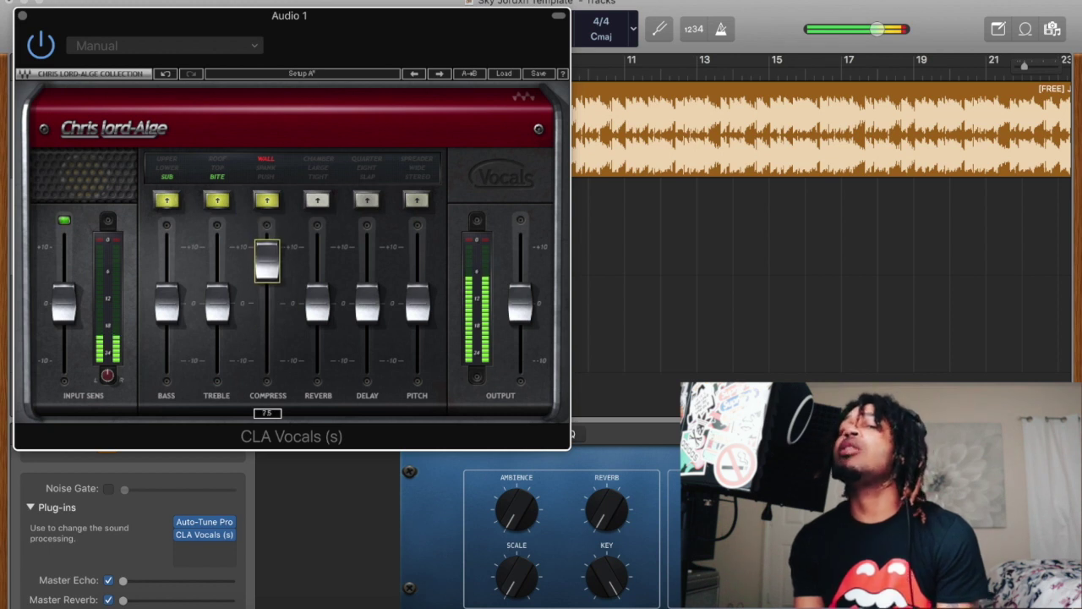
{"action": "left_click_drag", "start_coordinate": [217, 302], "coordinate": [216, 280]}
{"action": "left_click_drag", "start_coordinate": [166, 304], "coordinate": [166, 341]}
{"action": "left_click_drag", "start_coordinate": [218, 283], "coordinate": [167, 315]}
{"action": "left_click", "coordinate": [217, 176]}
{"action": "left_click", "coordinate": [166, 166]}
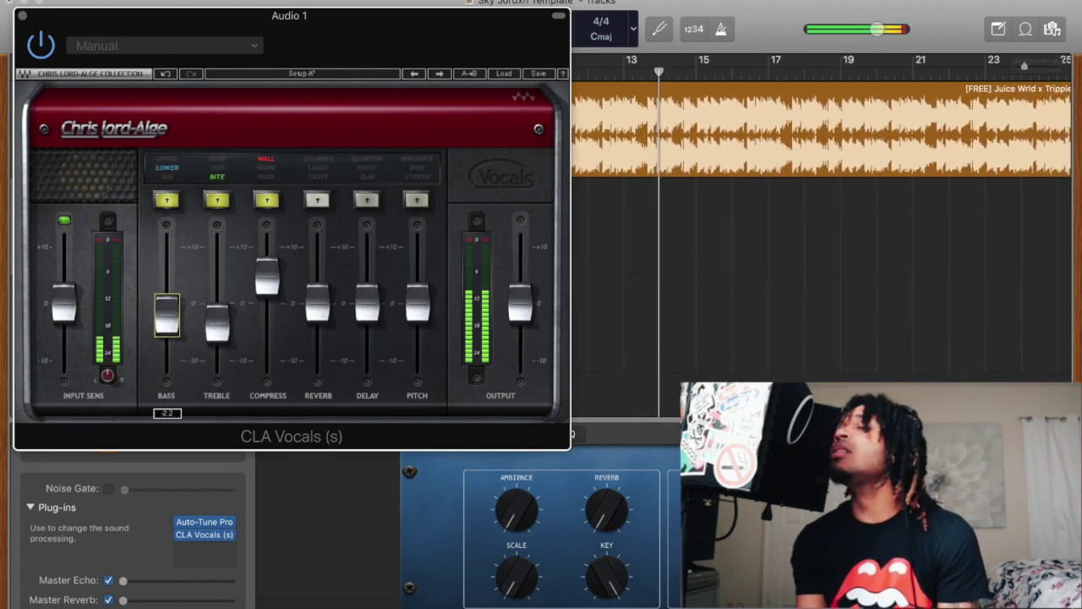
{"action": "left_click_drag", "start_coordinate": [283, 269], "coordinate": [273, 272]}
Re-enable the CLA Vocals delay on EIGHT, set its level to 67, and close the window
{"action": "left_click", "coordinate": [366, 168]}
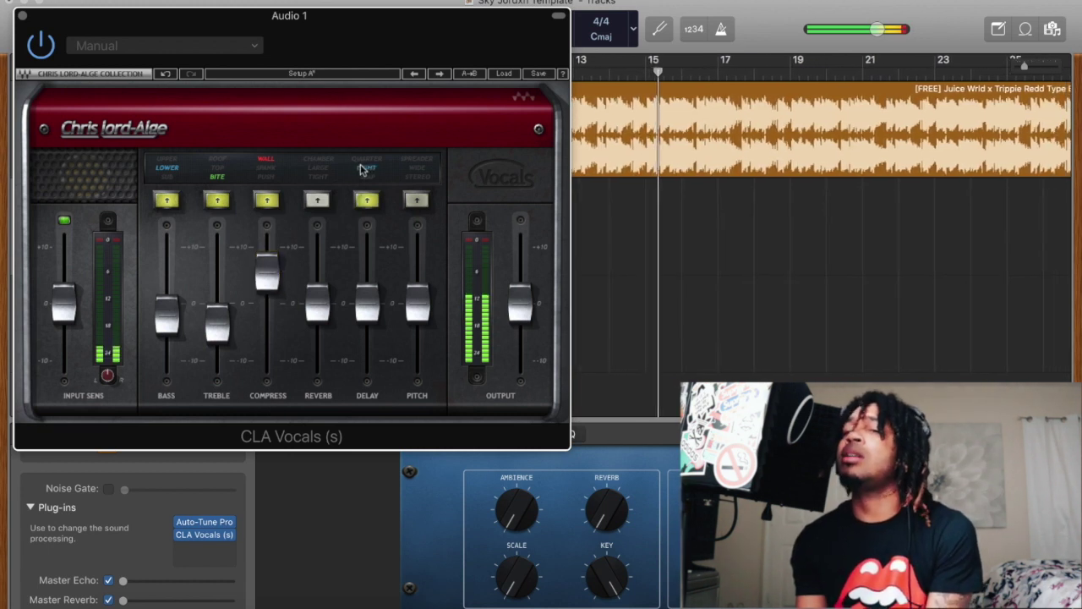
{"action": "left_click_drag", "start_coordinate": [369, 306], "coordinate": [369, 288]}
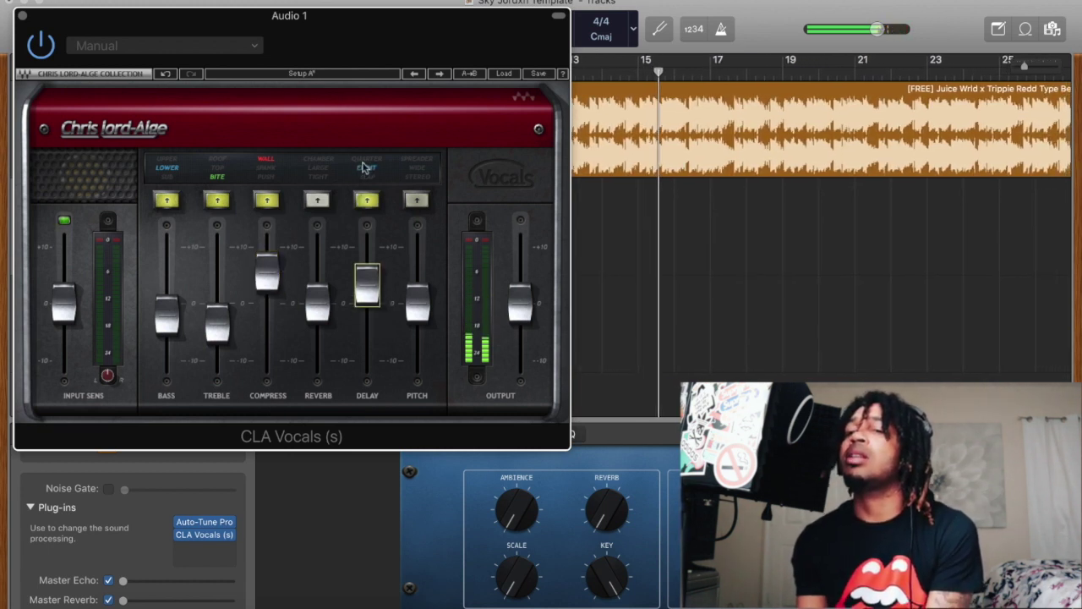
{"action": "scroll", "coordinate": [640, 114], "scroll_direction": "left", "scroll_amount": 2}
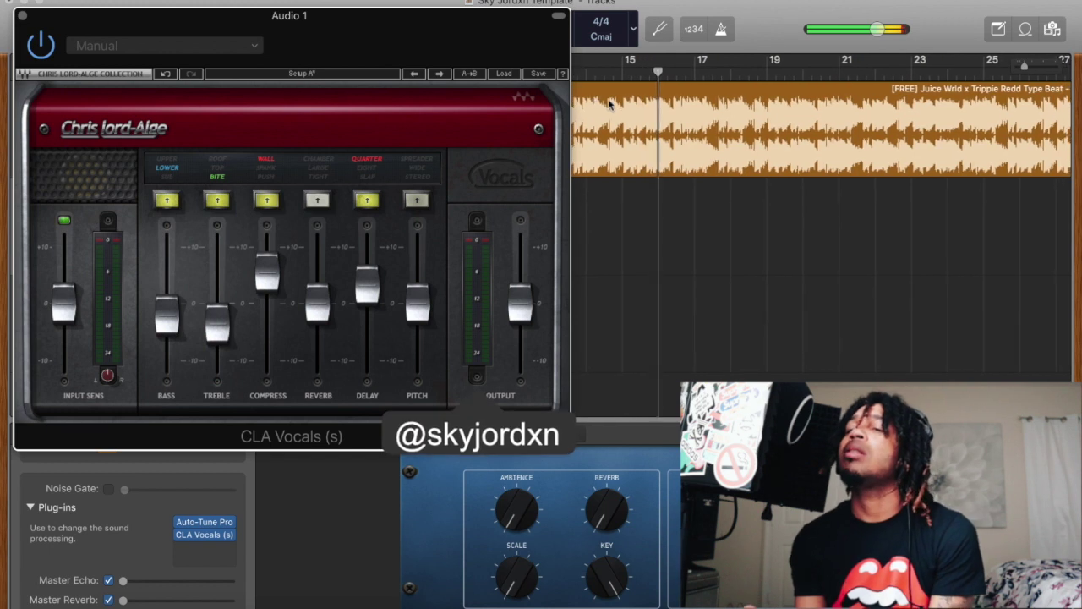
{"action": "scroll", "coordinate": [640, 114], "scroll_direction": "left", "scroll_amount": 1}
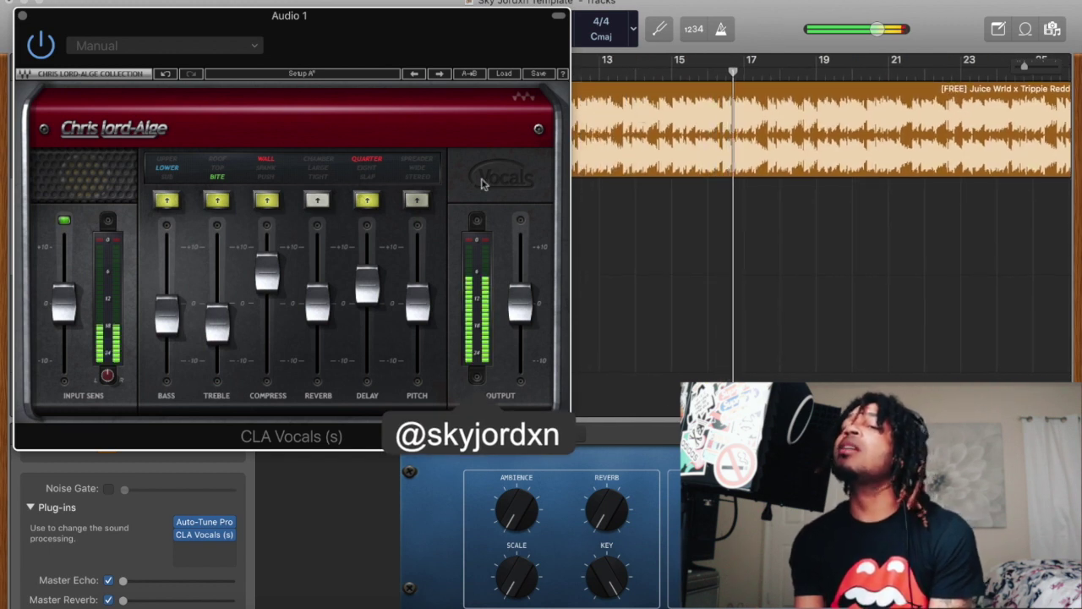
{"action": "left_click_drag", "start_coordinate": [367, 285], "coordinate": [367, 262]}
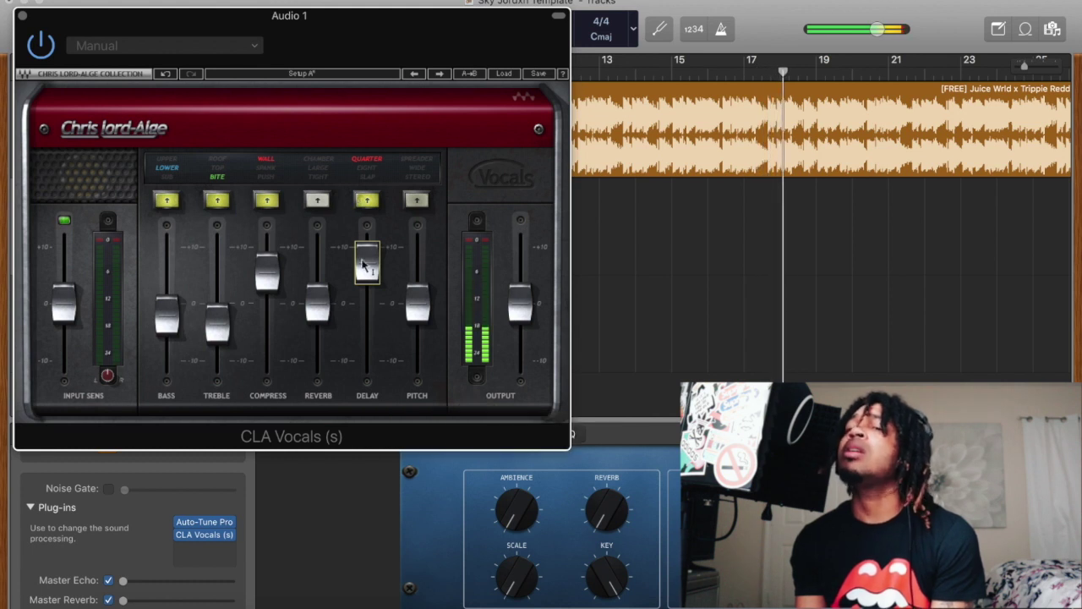
{"action": "left_click_drag", "start_coordinate": [367, 262], "coordinate": [367, 266]}
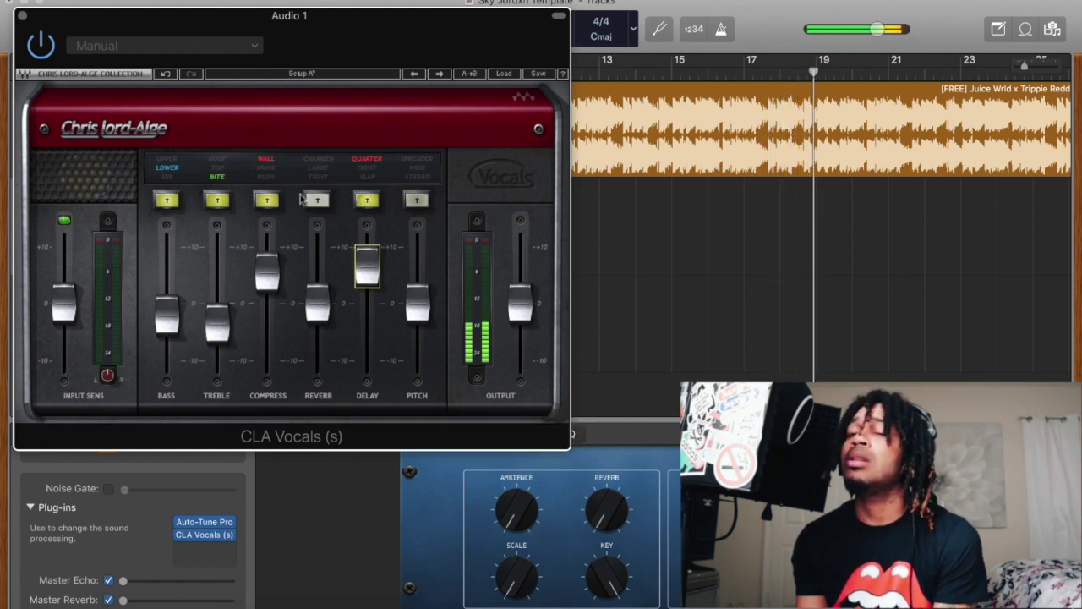
{"action": "left_click", "coordinate": [23, 17]}
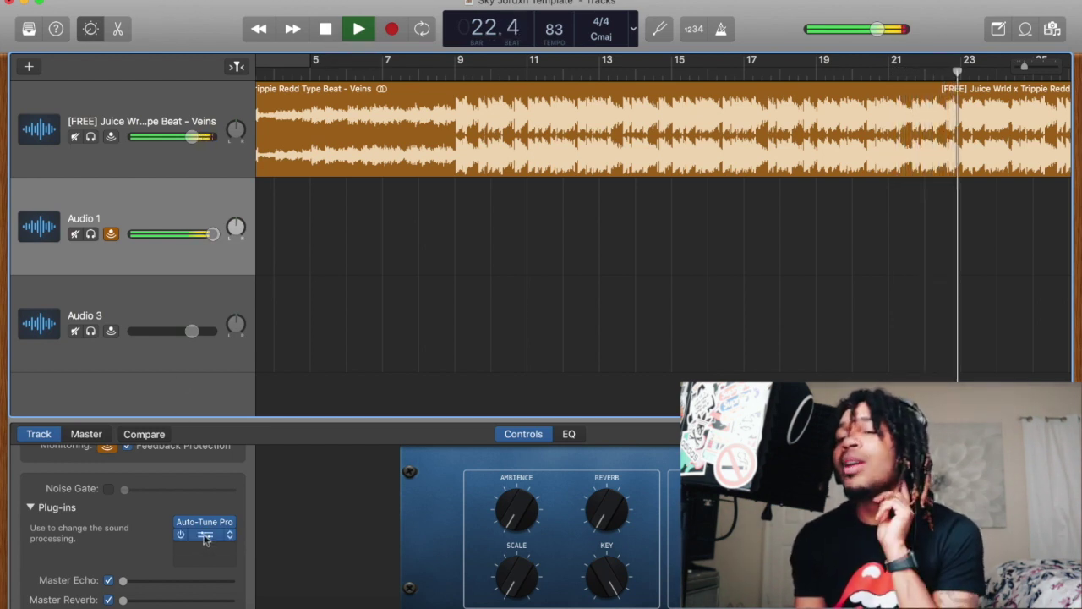
Reopen CLA Vocals, switch on and raise the CHAMBER reverb, set delay to 57, then close
{"action": "left_click", "coordinate": [203, 535]}
{"action": "left_click", "coordinate": [317, 199]}
{"action": "mouse_move", "coordinate": [317, 304]}
{"action": "left_mouse_down"}
{"action": "mouse_move", "coordinate": [317, 249]}
{"action": "mouse_move", "coordinate": [317, 319]}
{"action": "left_mouse_up"}
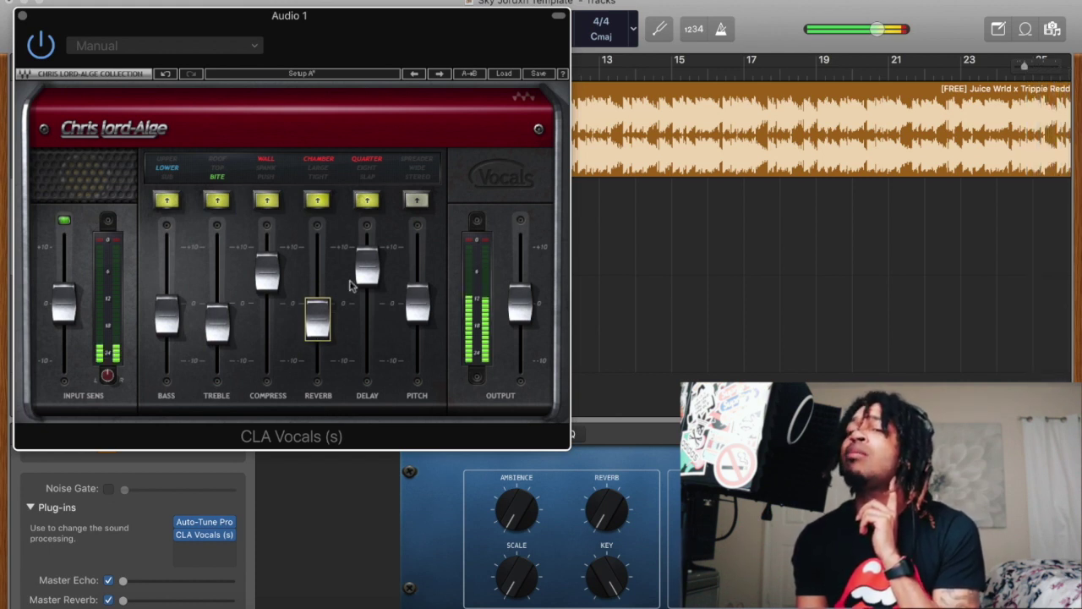
{"action": "left_click_drag", "start_coordinate": [367, 269], "coordinate": [357, 321]}
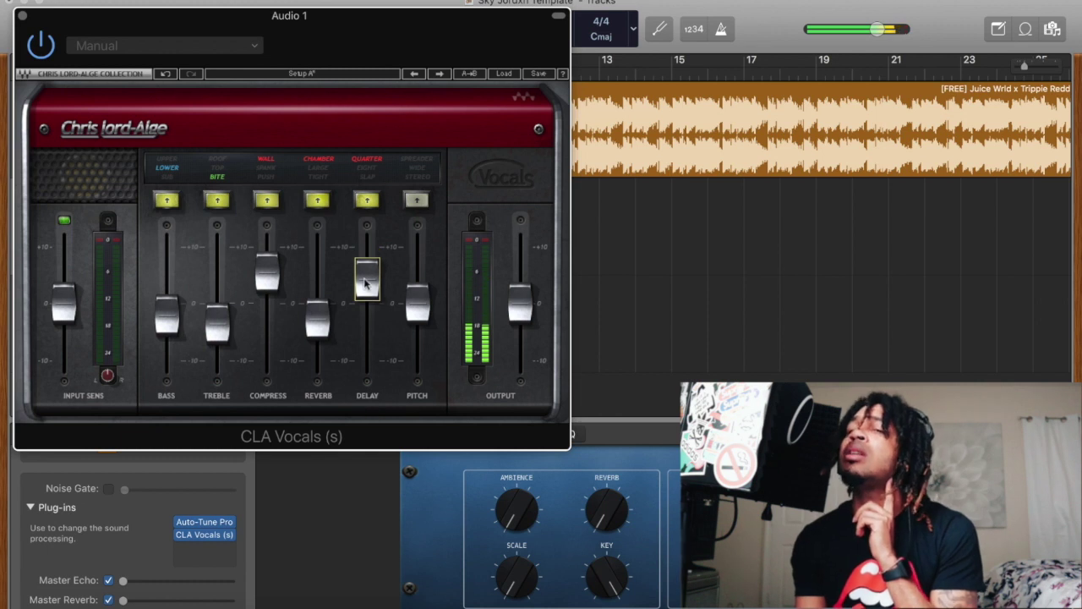
{"action": "left_click_drag", "start_coordinate": [367, 279], "coordinate": [365, 275]}
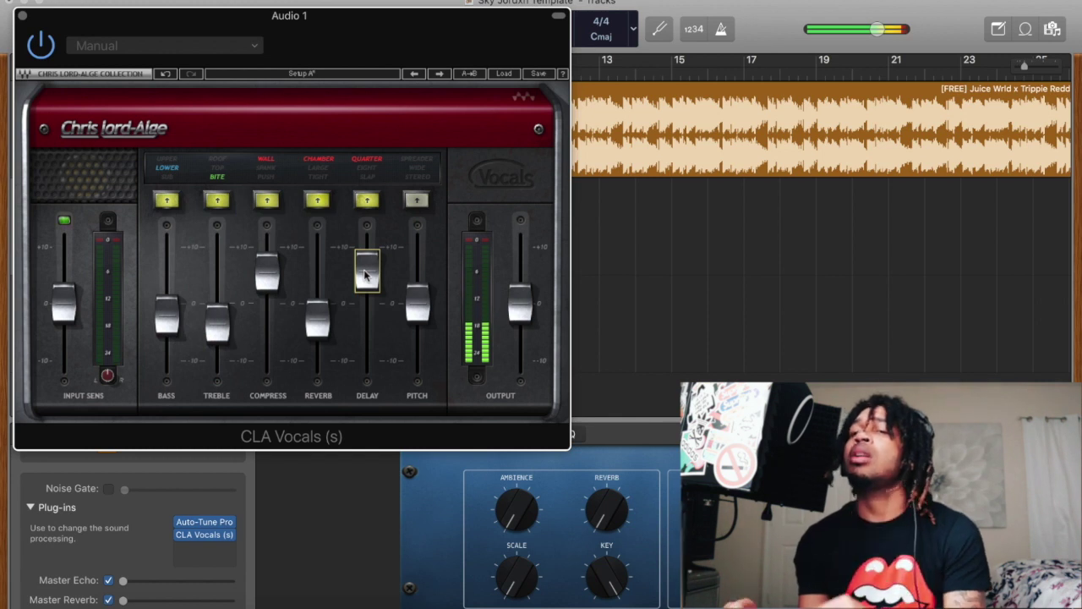
{"action": "left_click", "coordinate": [23, 15]}
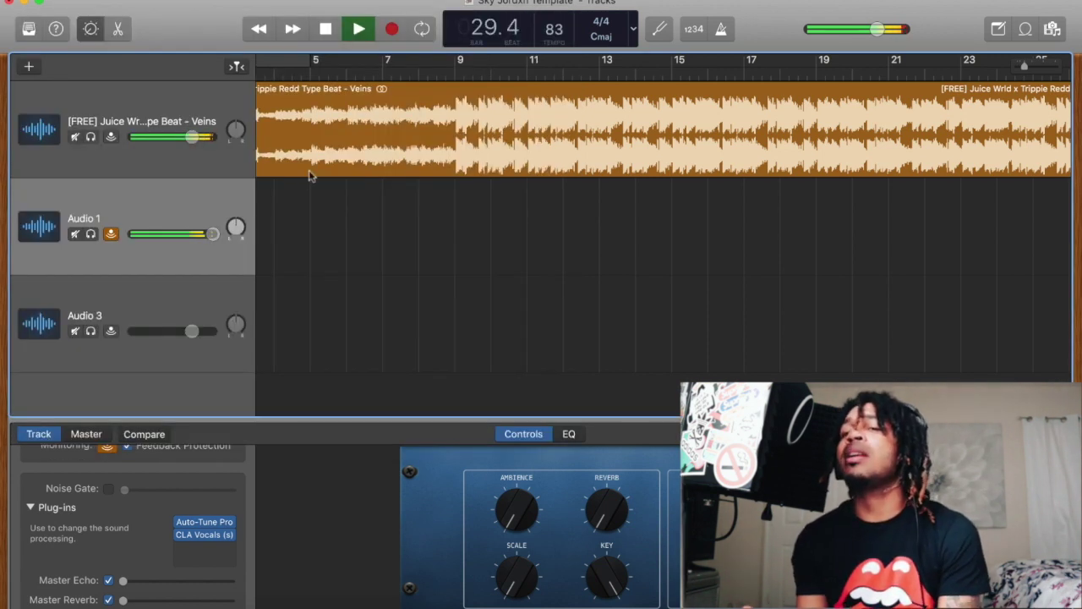
Add Reverb > SilverVerb to the empty slot after CLA Vocals on Audio 1
{"action": "left_click", "coordinate": [203, 549]}
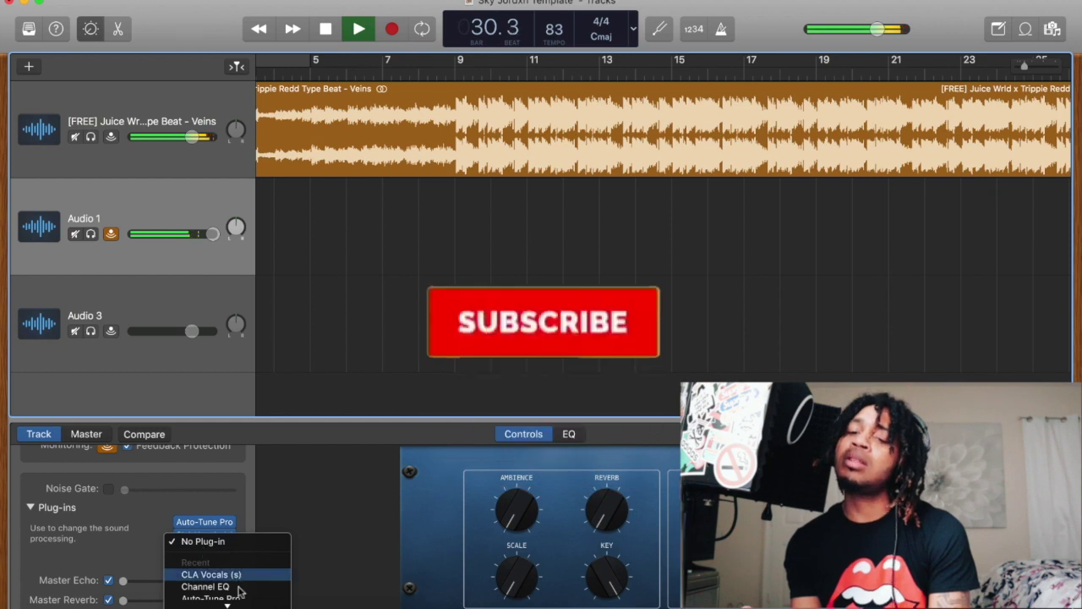
{"action": "scroll", "coordinate": [241, 558], "scroll_direction": "down", "scroll_amount": 3}
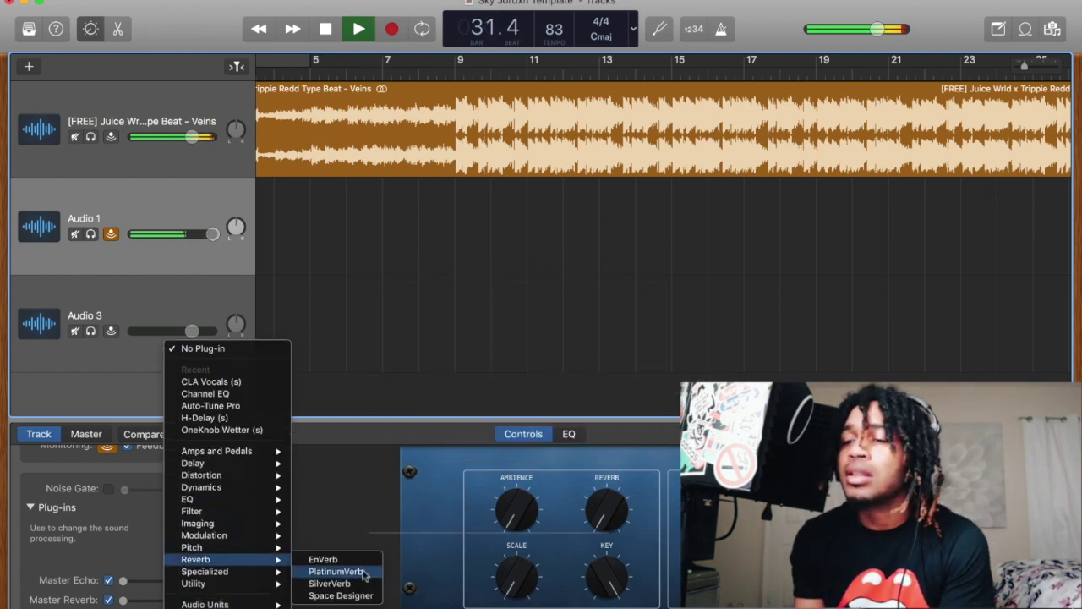
{"action": "mouse_move", "coordinate": [254, 585]}
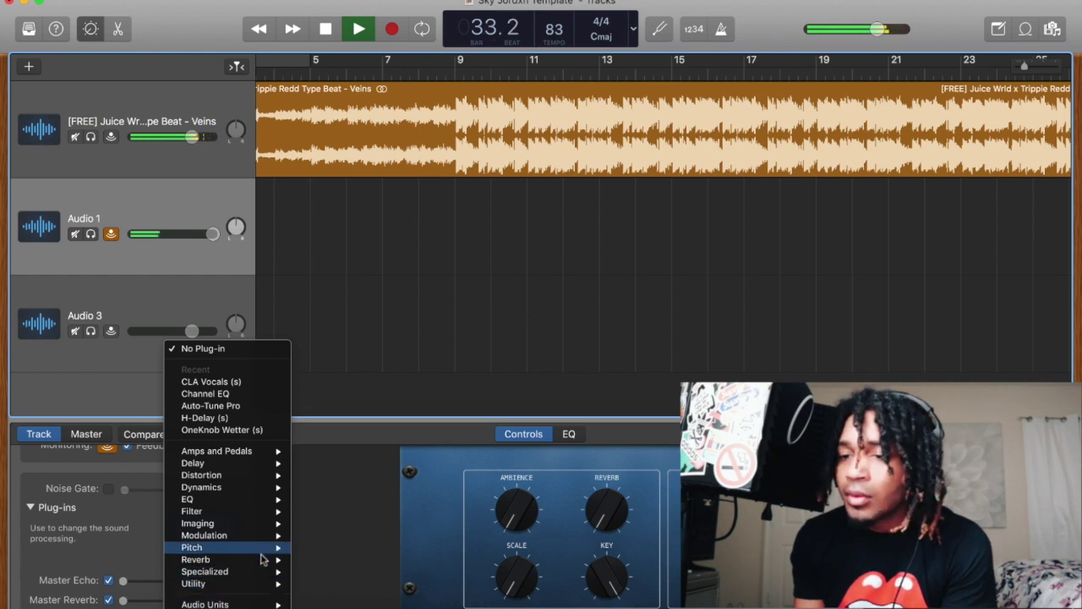
{"action": "mouse_move", "coordinate": [267, 559]}
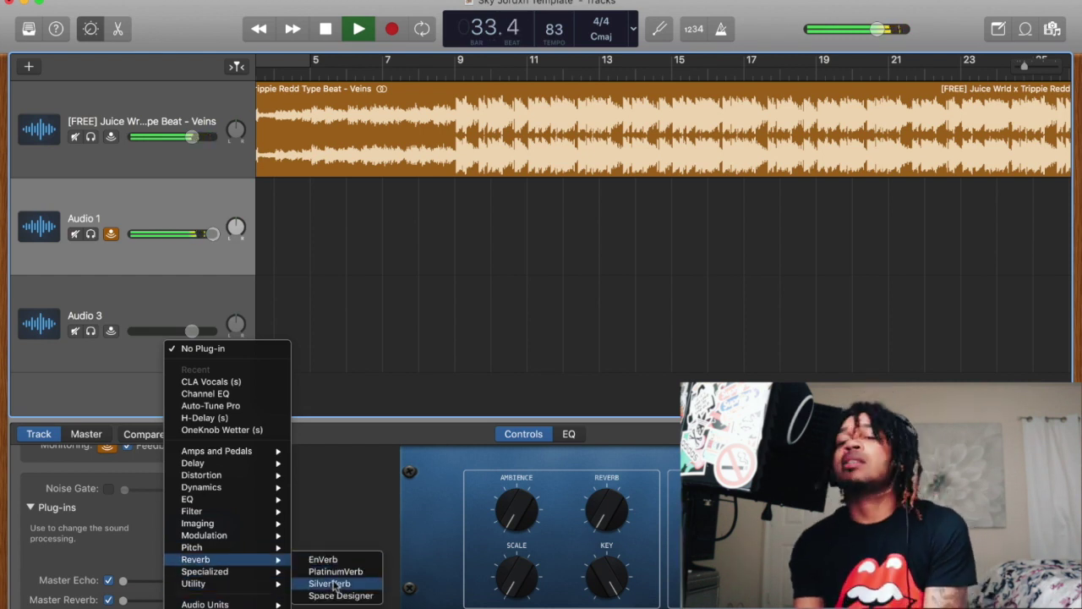
{"action": "left_click", "coordinate": [336, 583]}
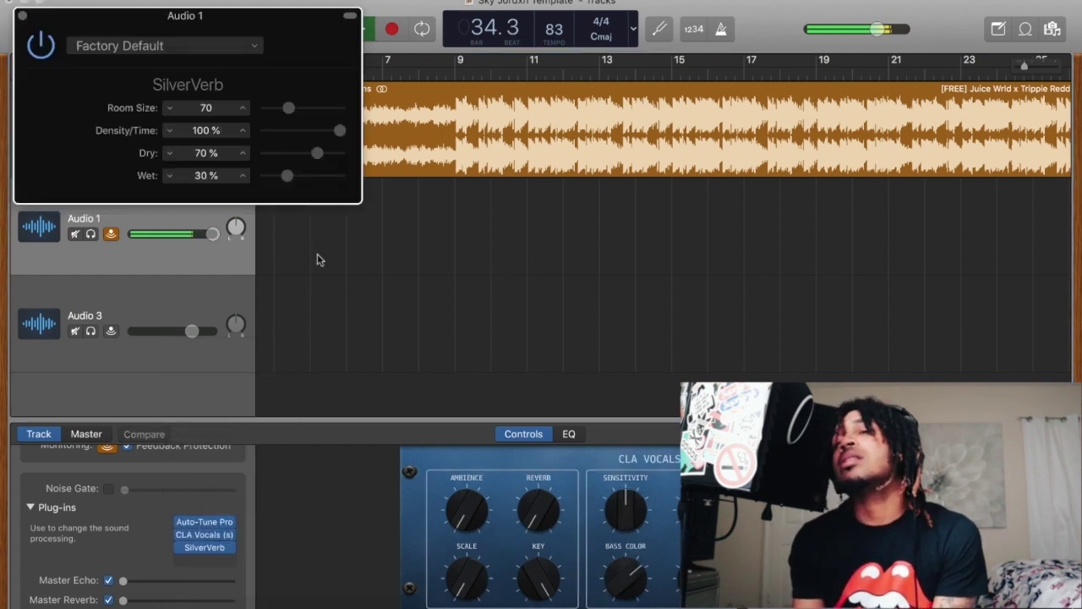
Load SilverVerb's Back Room preset and switch off the CLA Vocals built-in reverb
{"action": "left_click", "coordinate": [189, 46]}
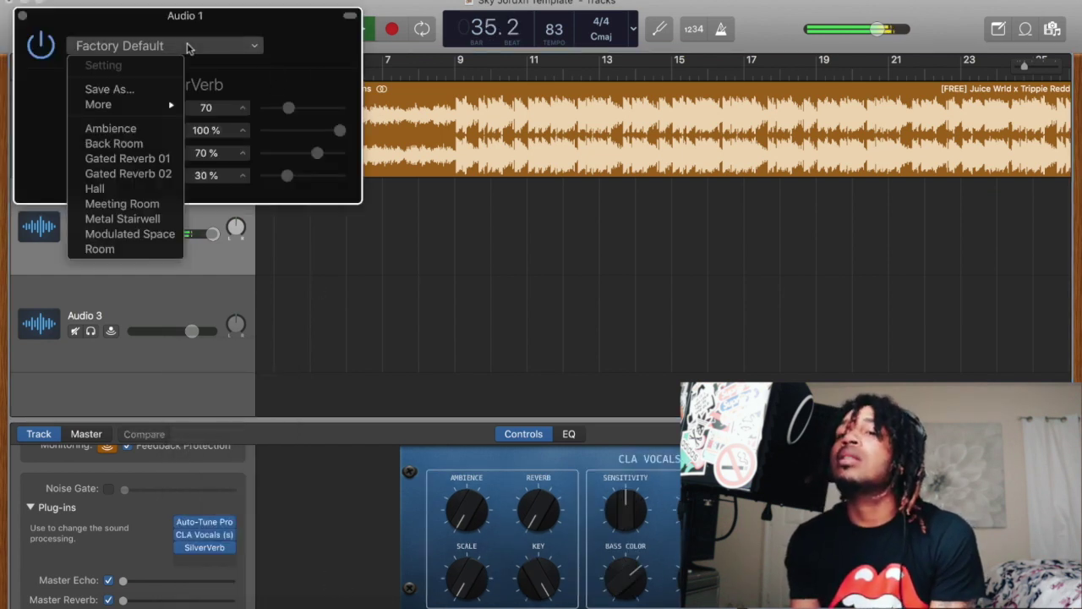
{"action": "left_click", "coordinate": [155, 146]}
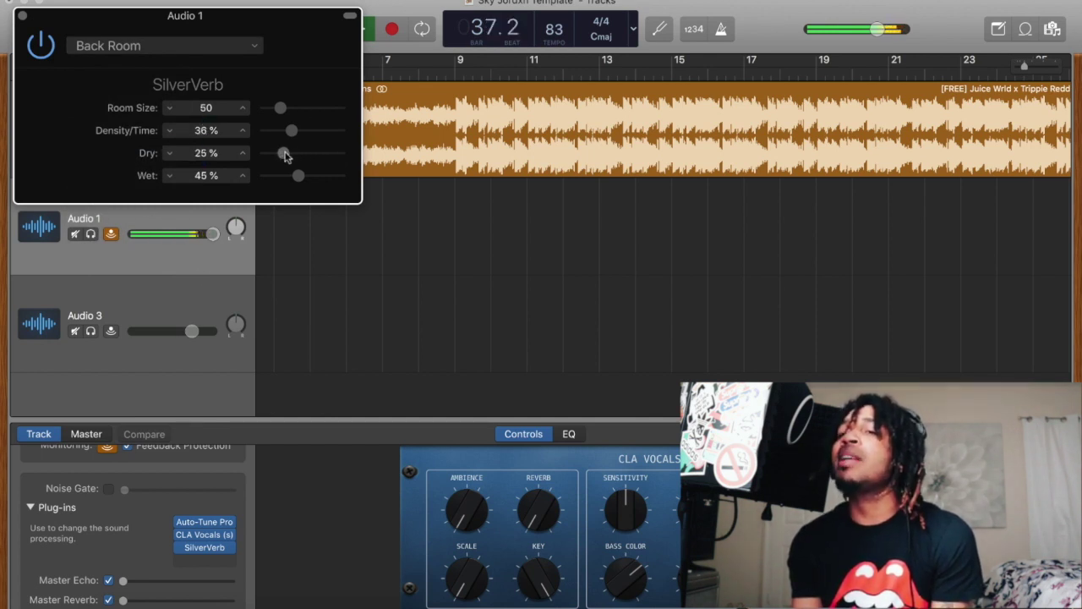
{"action": "left_click", "coordinate": [201, 537]}
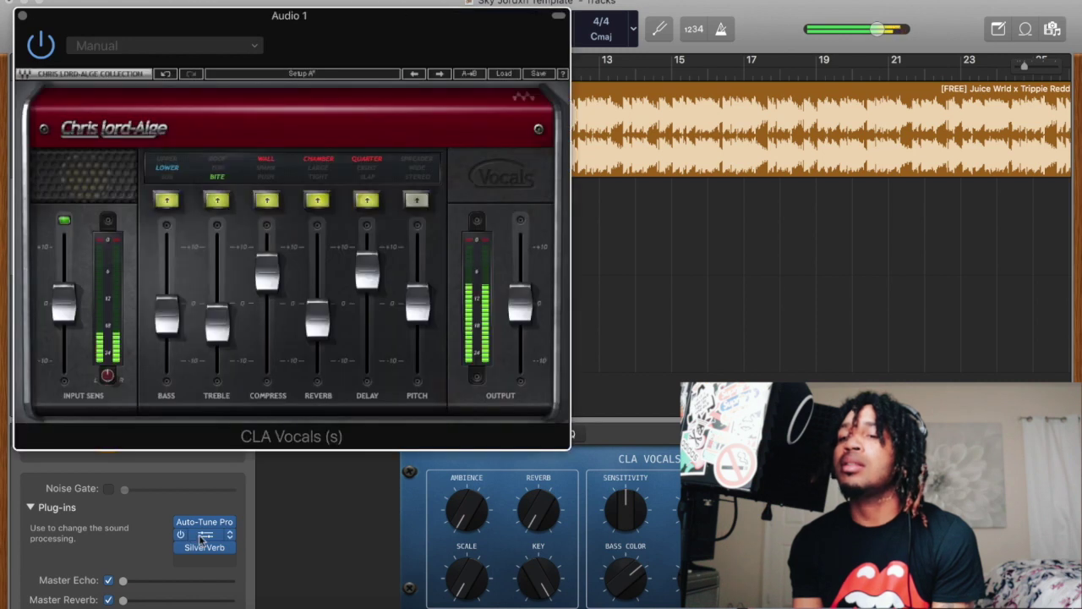
{"action": "left_click", "coordinate": [317, 200]}
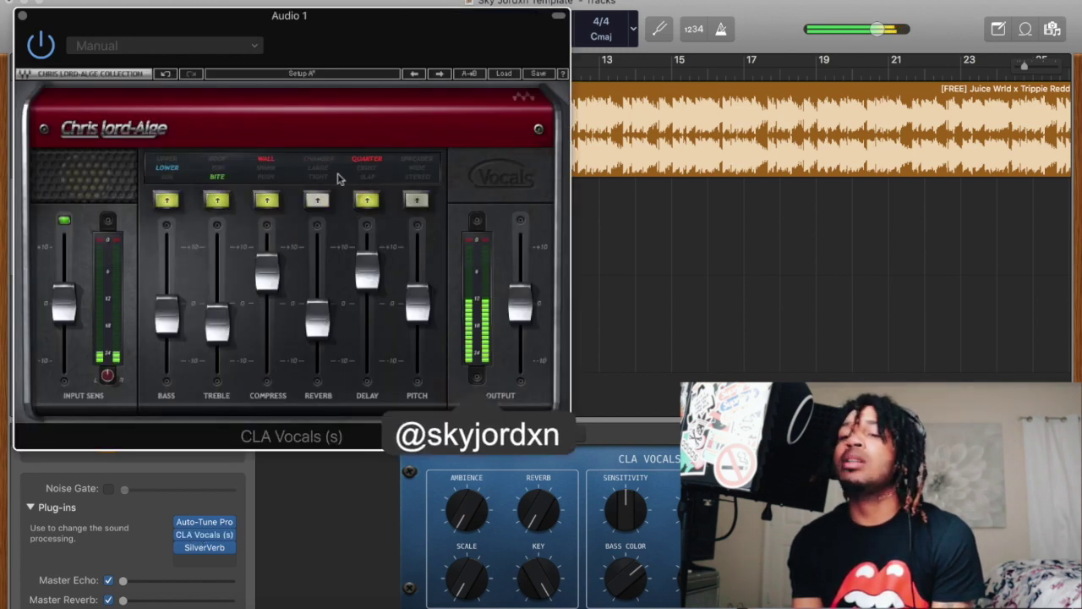
{"action": "left_click", "coordinate": [22, 13]}
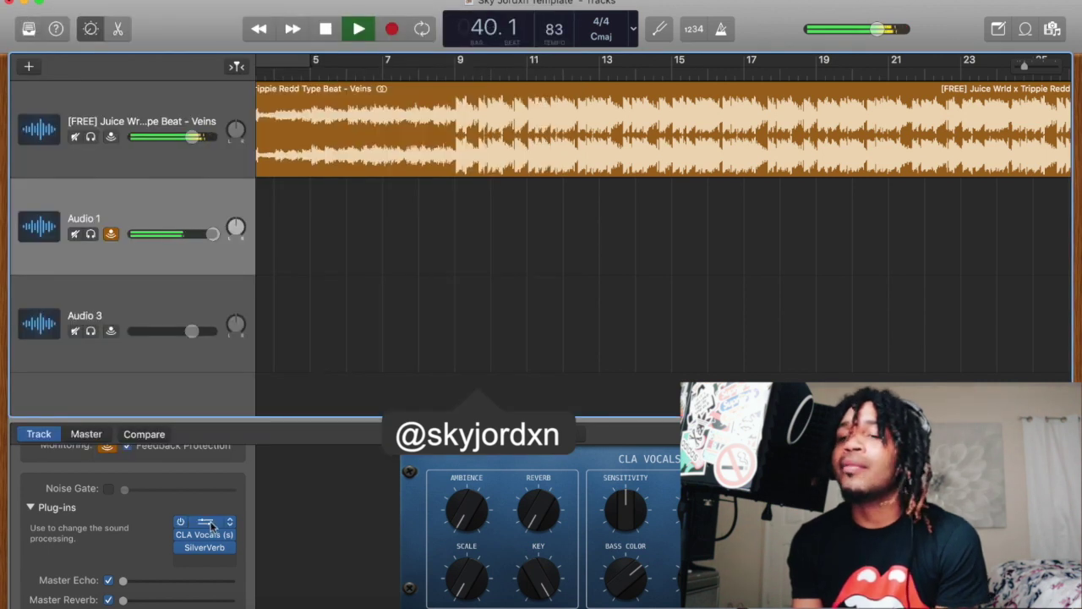
Reopen SilverVerb, check its presets while keeping Back Room, and close its window
{"action": "left_click", "coordinate": [206, 548]}
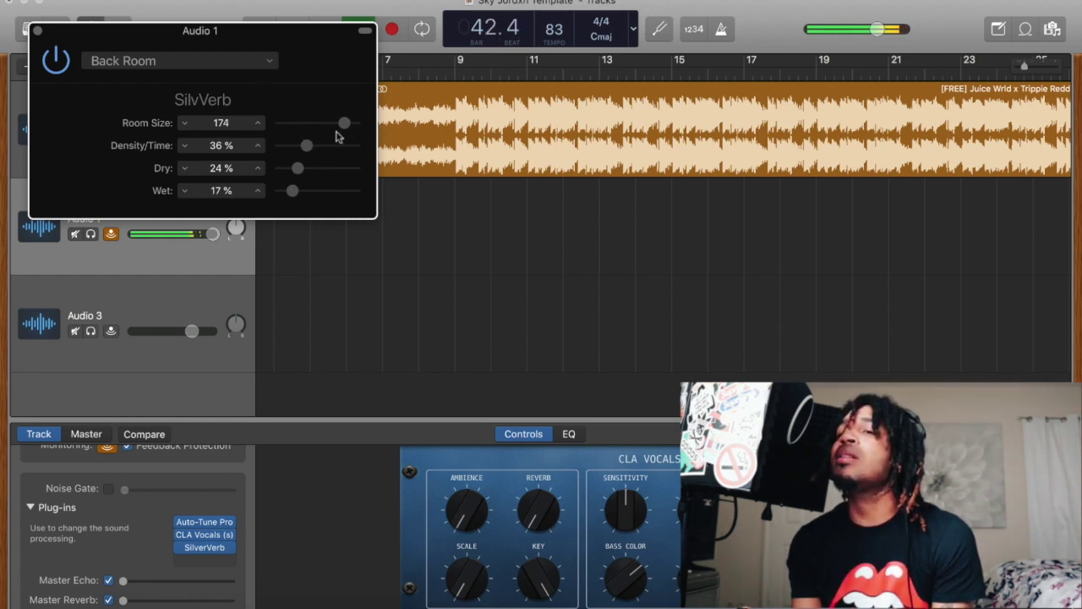
{"action": "left_click", "coordinate": [123, 63]}
{"action": "left_click", "coordinate": [64, 57]}
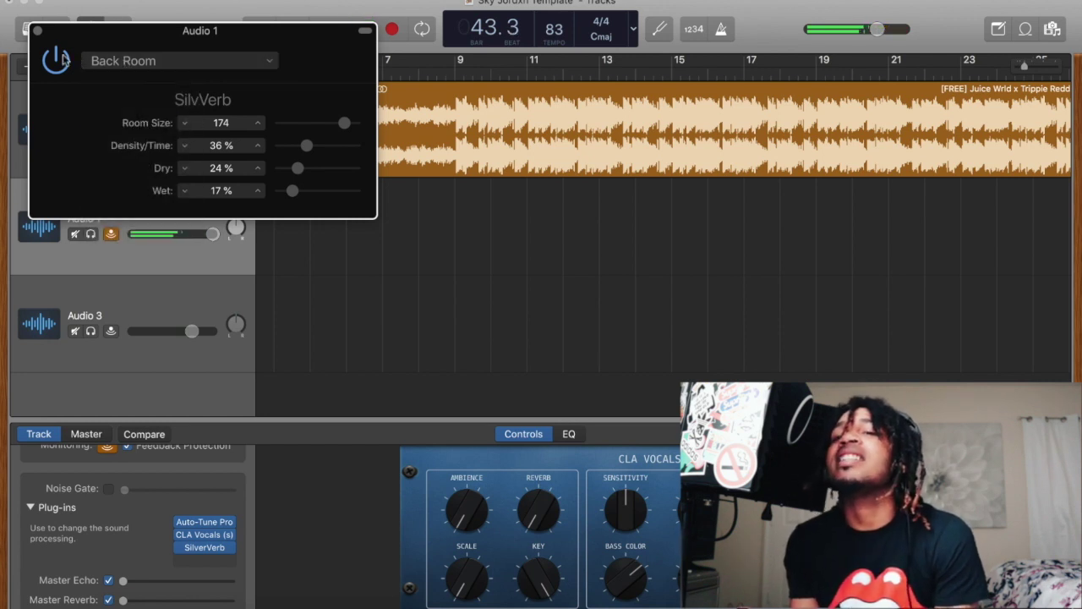
{"action": "left_click", "coordinate": [37, 32]}
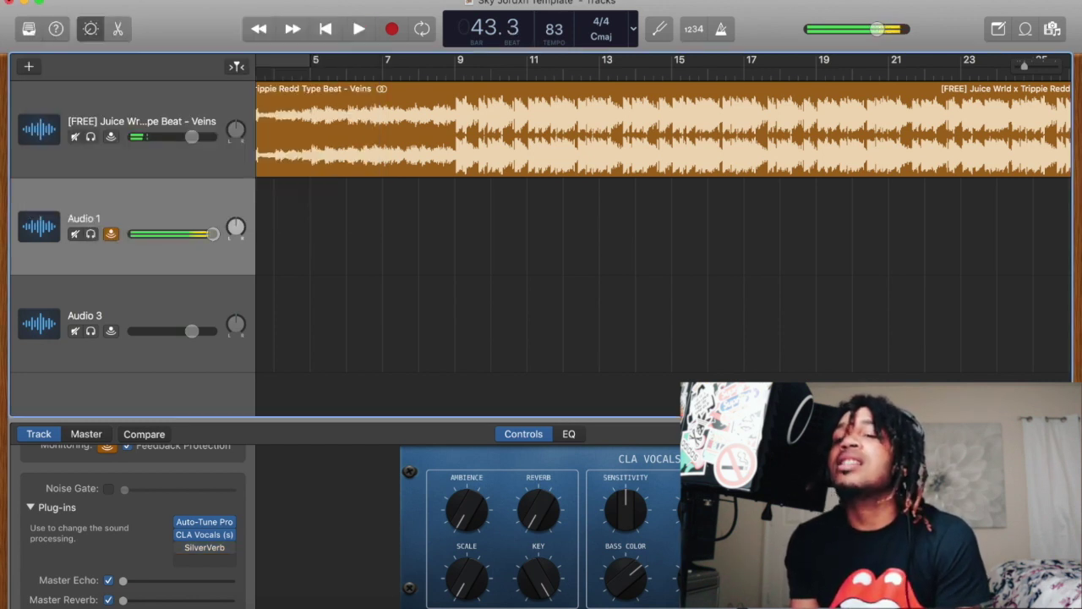
Swap SilverVerb for Audio Units > Waves > H-Reverb (s) in Audio 1's third slot
{"action": "left_click", "coordinate": [229, 549]}
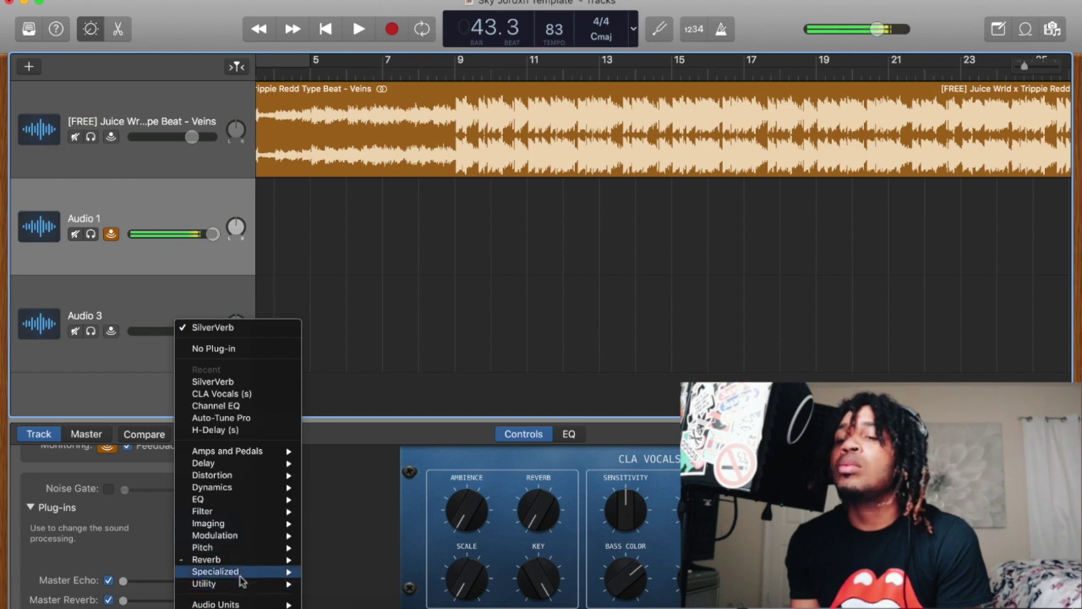
{"action": "mouse_move", "coordinate": [338, 603]}
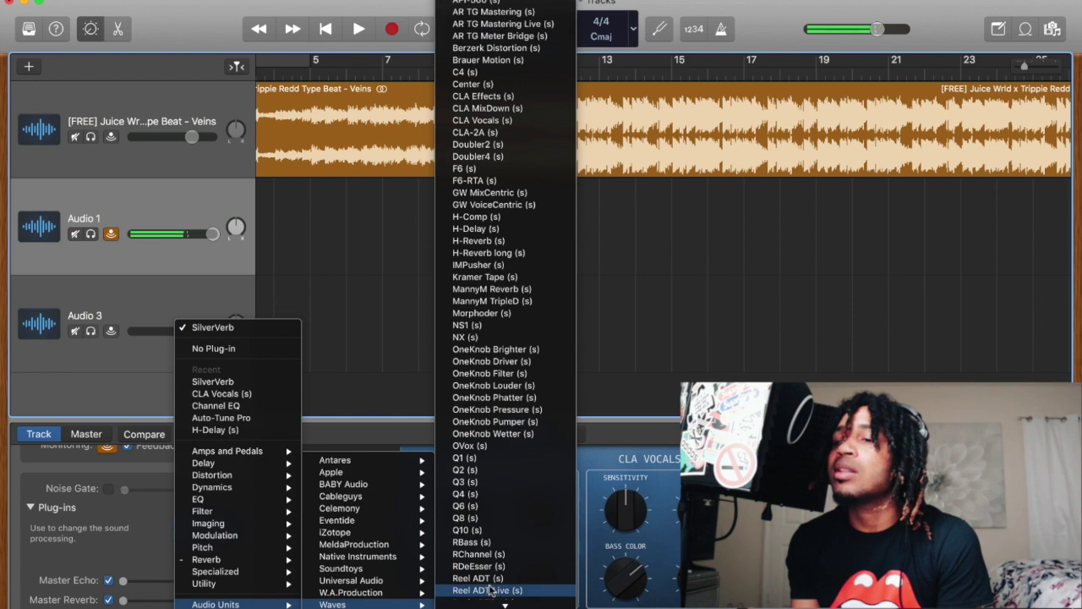
{"action": "scroll", "coordinate": [491, 599], "scroll_direction": "down", "scroll_amount": 5}
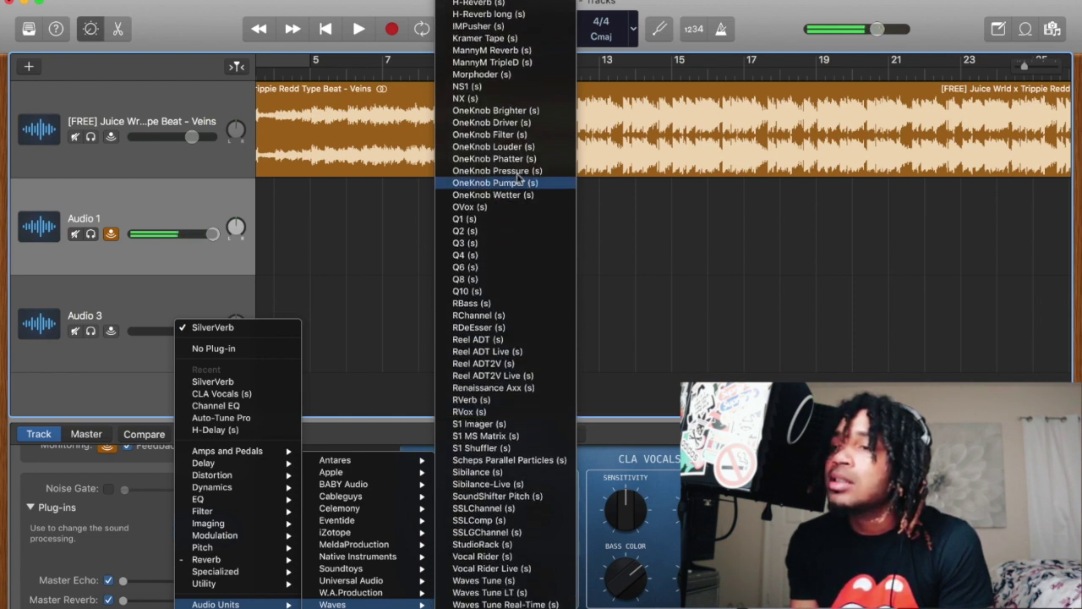
{"action": "scroll", "coordinate": [515, 51], "scroll_direction": "up", "scroll_amount": 3}
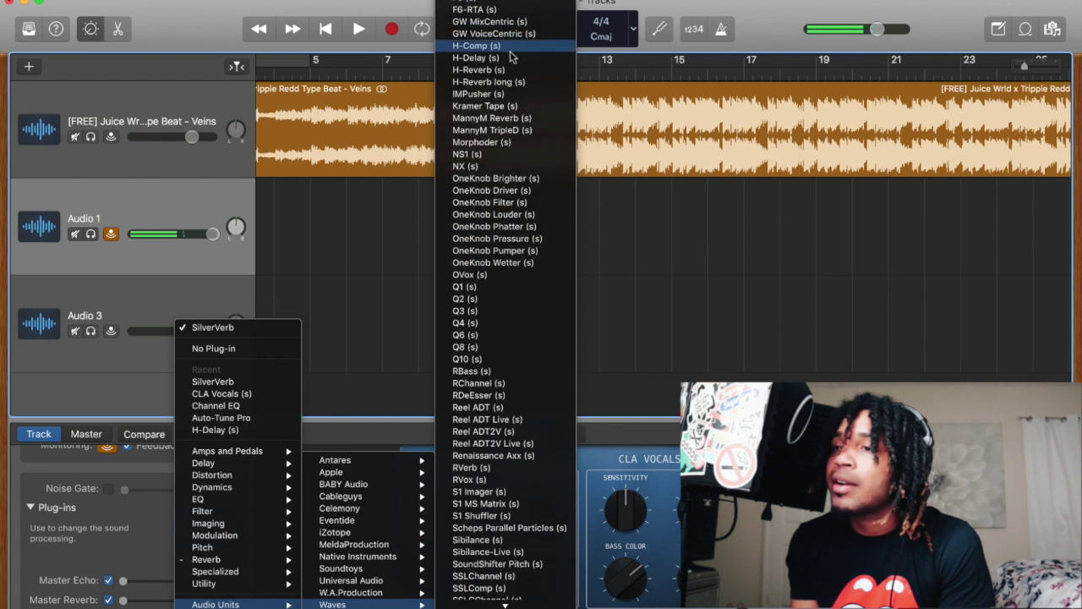
{"action": "left_click", "coordinate": [510, 71]}
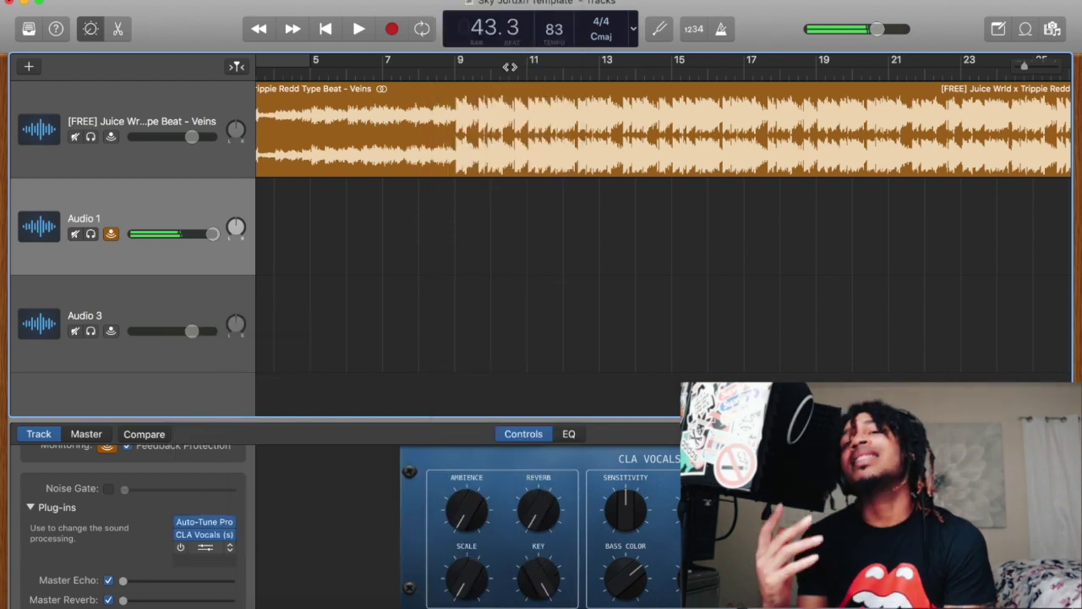
Move the H-Reverb window, raise Build Up then return it to 0, and close the plug-in
{"action": "left_click_drag", "start_coordinate": [346, 54], "coordinate": [507, 51]}
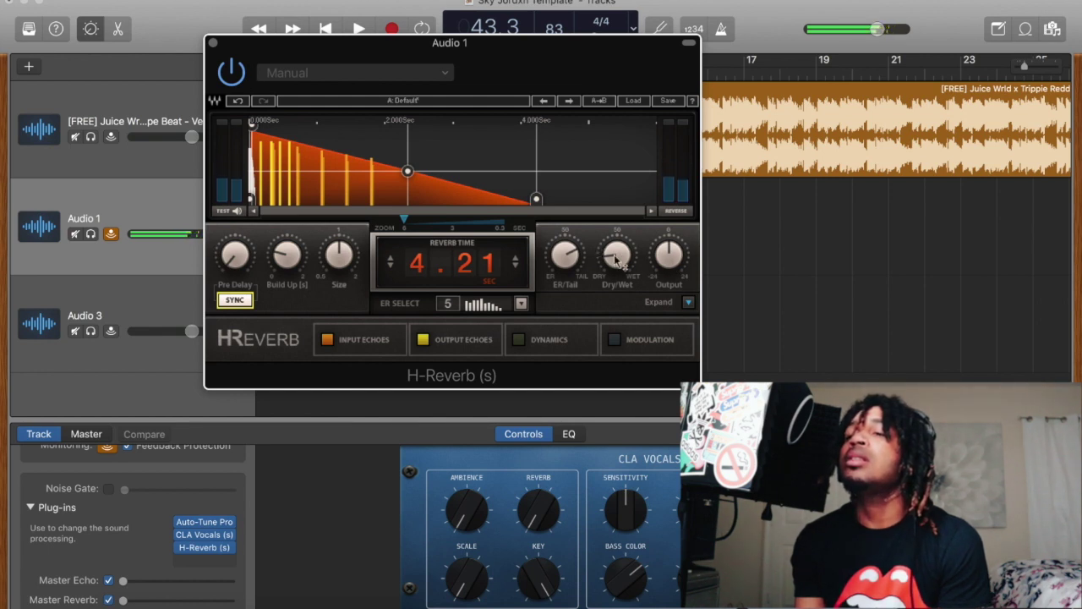
{"action": "mouse_move", "coordinate": [565, 255]}
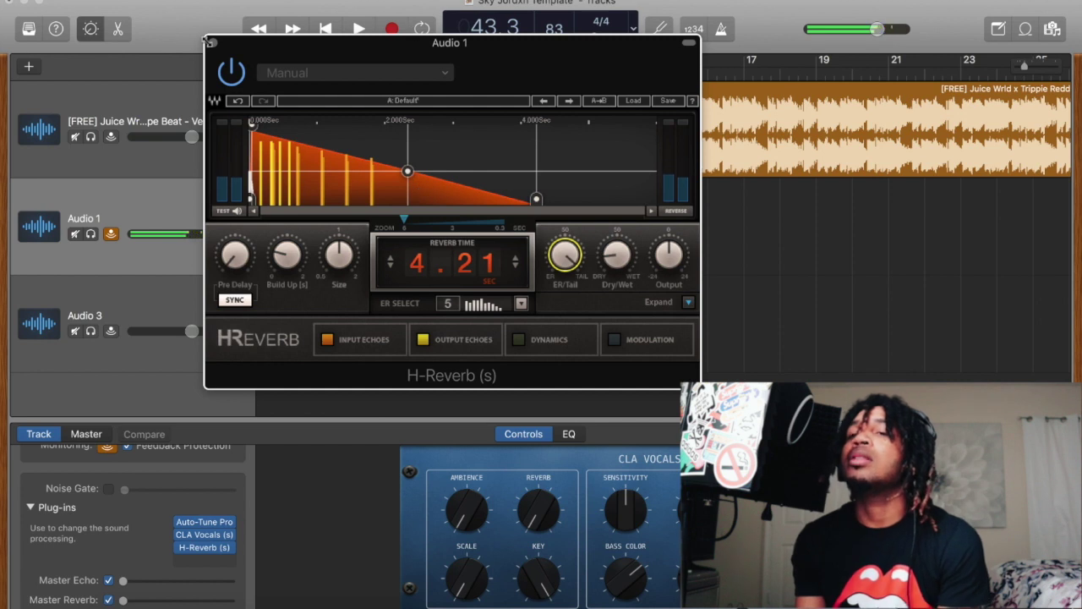
{"action": "left_click_drag", "start_coordinate": [283, 256], "coordinate": [283, 237]}
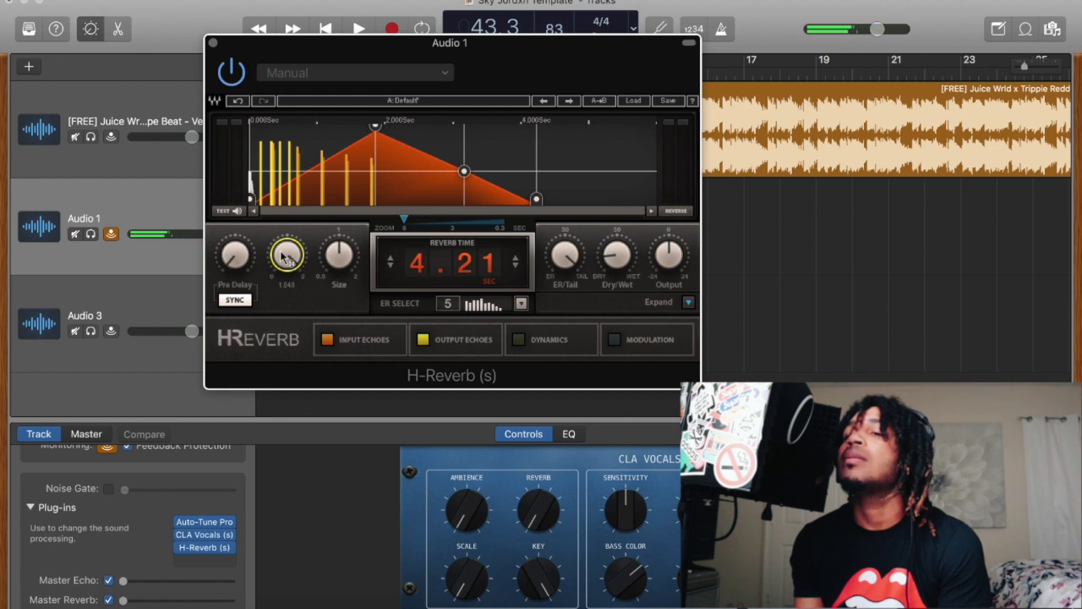
{"action": "left_click_drag", "start_coordinate": [286, 253], "coordinate": [285, 269]}
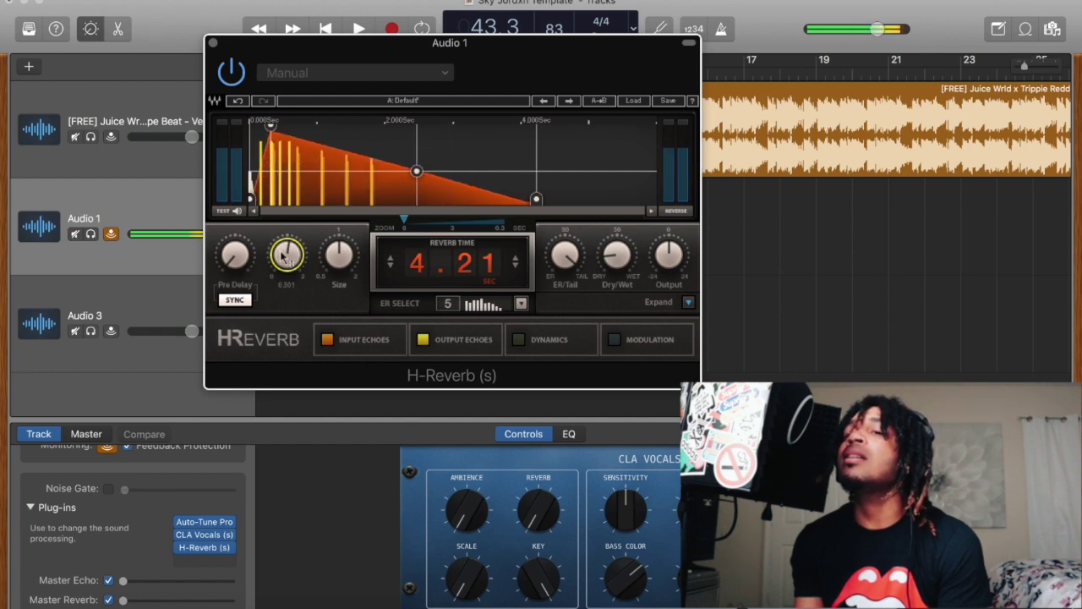
{"action": "left_click_drag", "start_coordinate": [287, 258], "coordinate": [287, 272]}
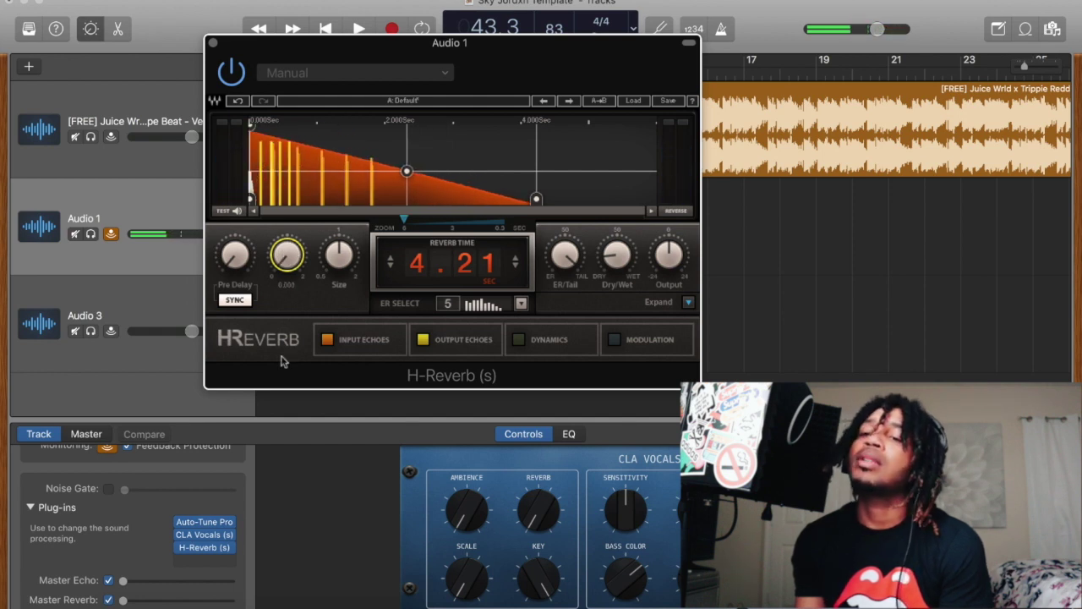
{"action": "left_click", "coordinate": [215, 43]}
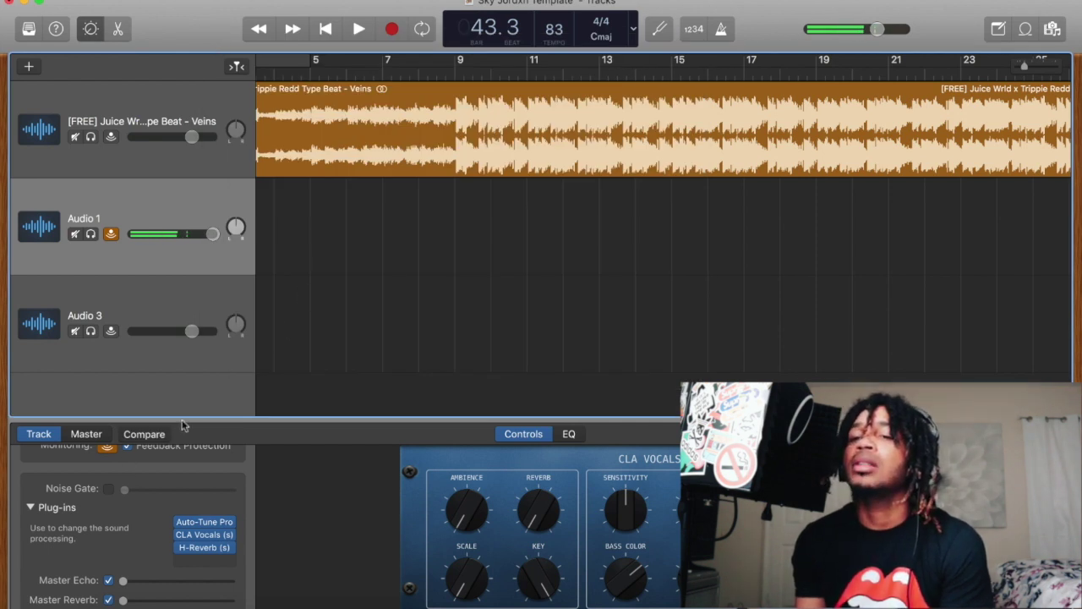
Delete the Audio 3 track from the project
{"action": "right_click", "coordinate": [179, 307]}
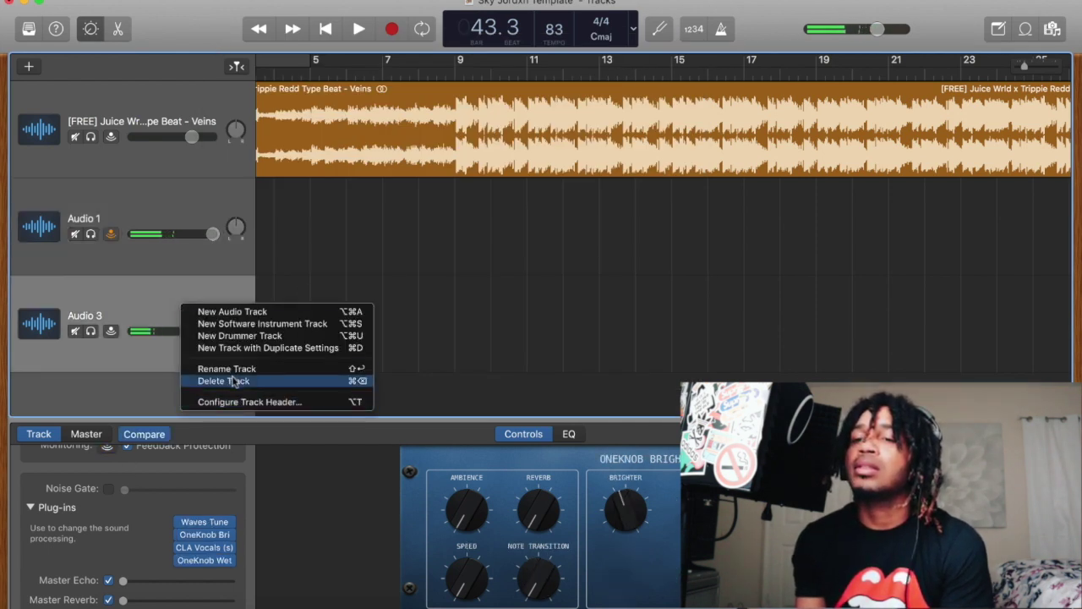
{"action": "left_click", "coordinate": [181, 282]}
{"action": "key", "text": "super+BackSpace"}
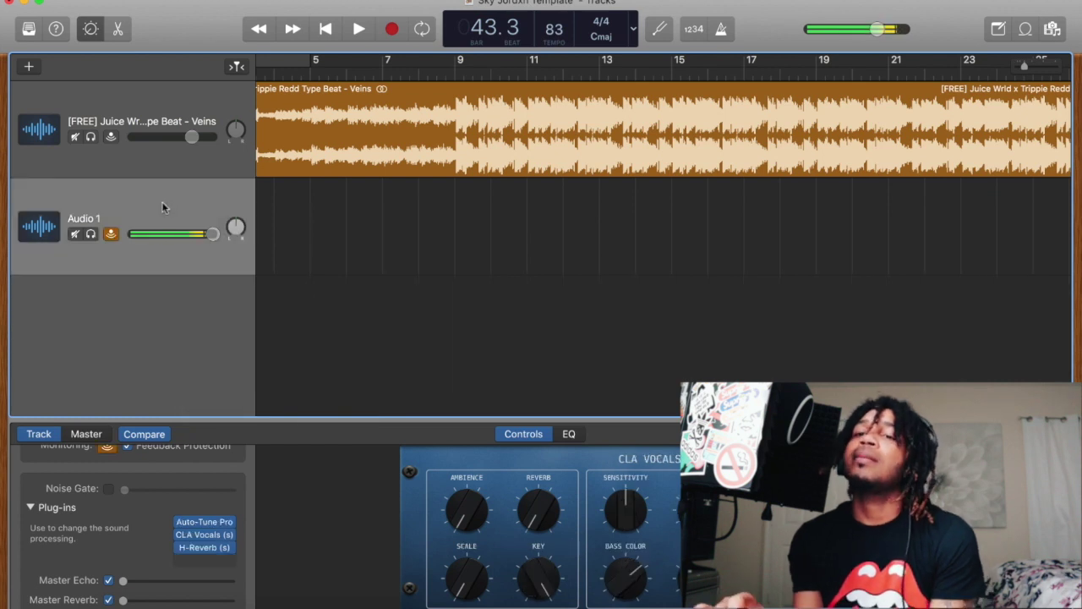
Enable Audio 1's noise gate with the threshold at about -53 dB
{"action": "left_click", "coordinate": [108, 489]}
{"action": "left_click_drag", "start_coordinate": [125, 489], "coordinate": [195, 493]}
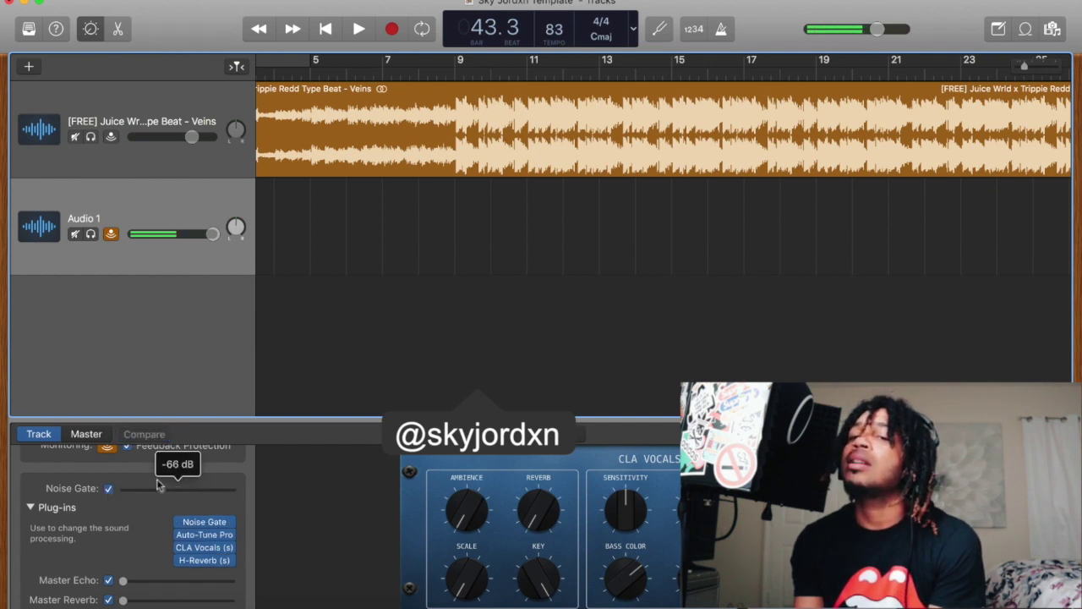
{"action": "left_click_drag", "start_coordinate": [157, 484], "coordinate": [172, 489]}
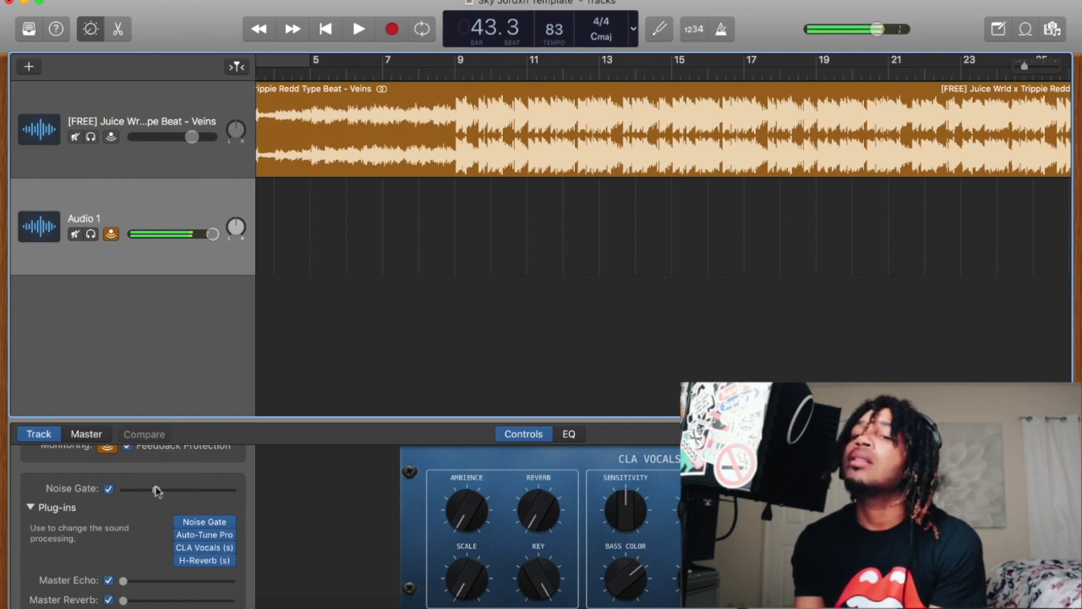
Add EQ > Channel EQ to the slot after H-Reverb on Audio 1
{"action": "left_click", "coordinate": [212, 571]}
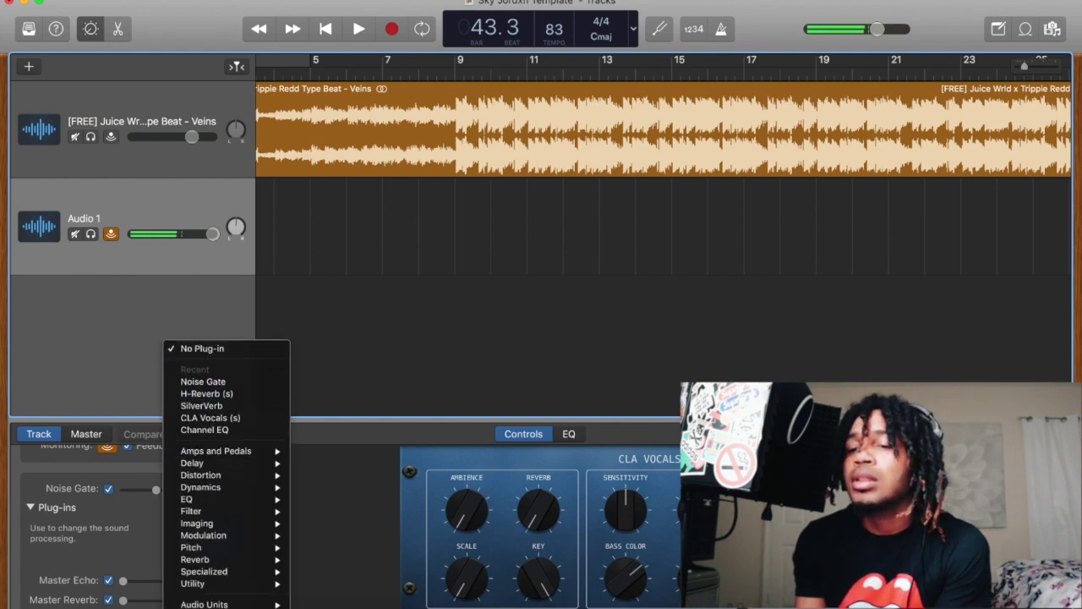
{"action": "mouse_move", "coordinate": [247, 604]}
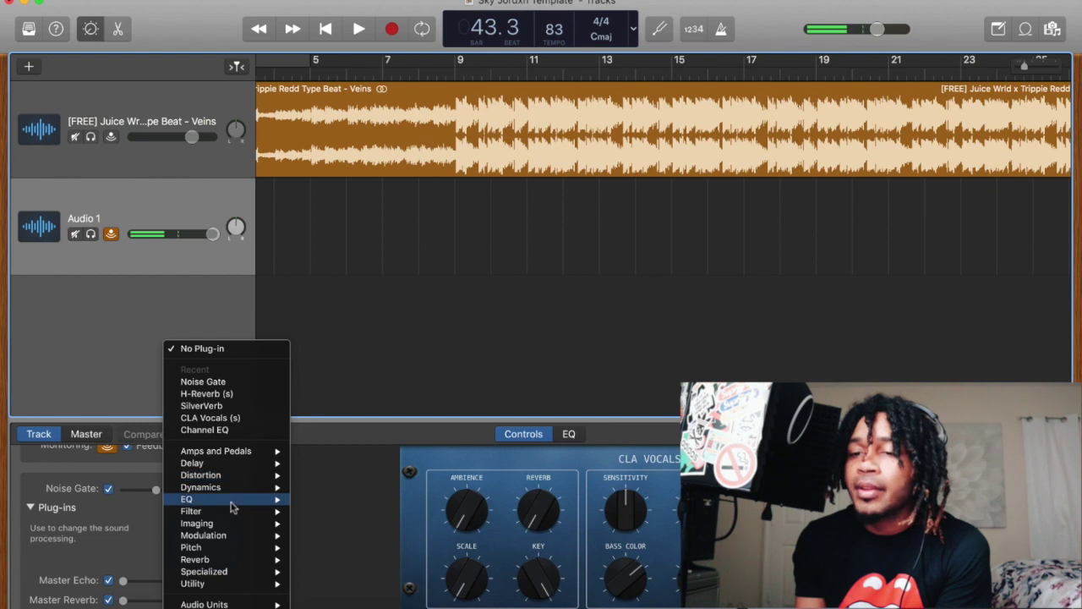
{"action": "mouse_move", "coordinate": [238, 506]}
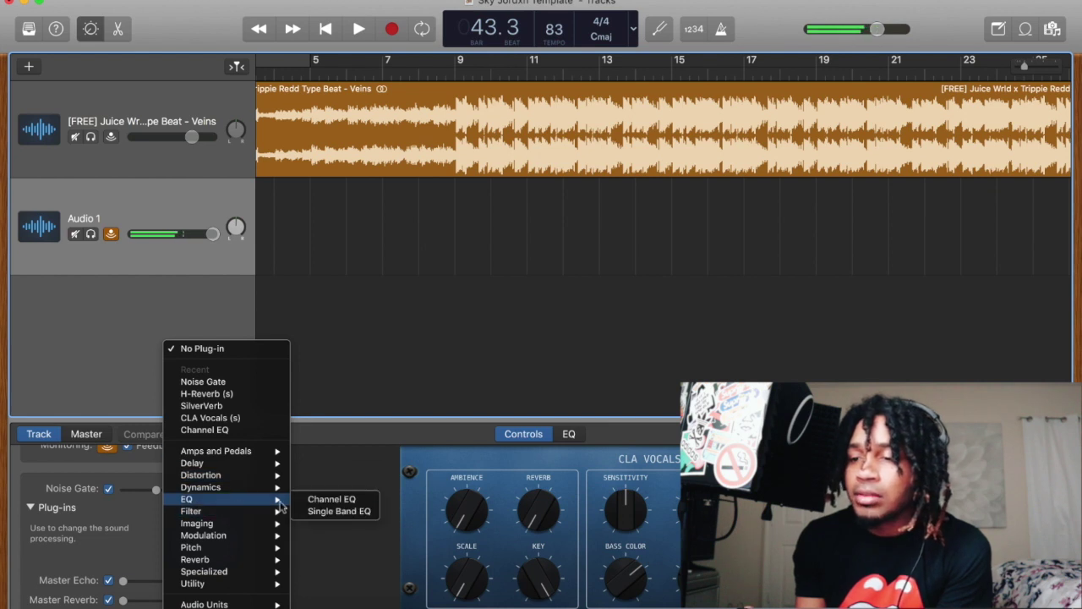
{"action": "left_click", "coordinate": [336, 504]}
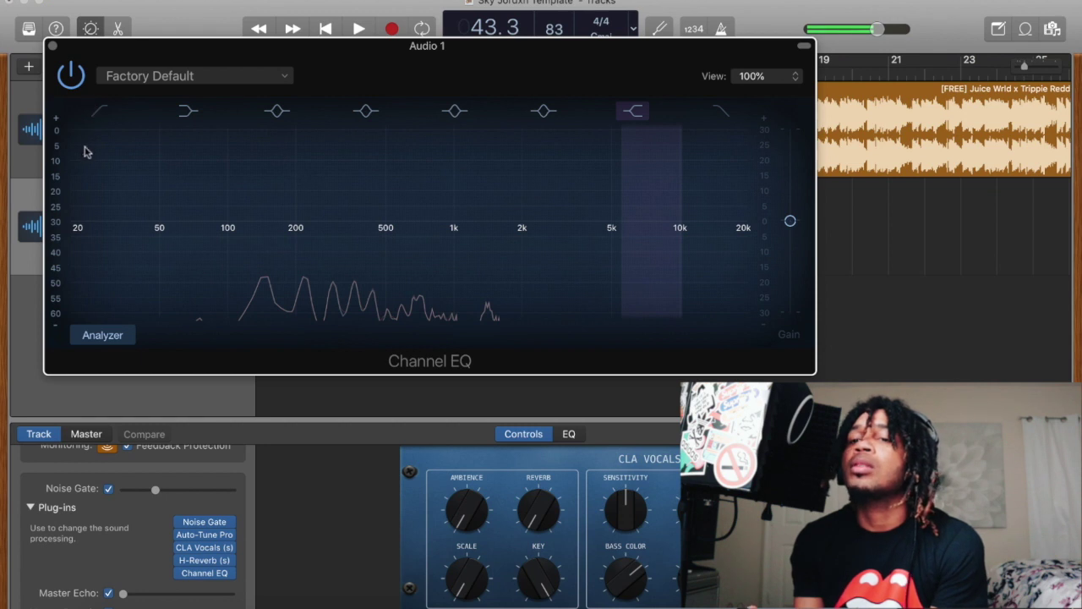
Enable the Analyzer, set low cut near 74 Hz, low shelf -24 dB at 88 Hz, boost around 2 kHz
{"action": "left_click", "coordinate": [101, 336]}
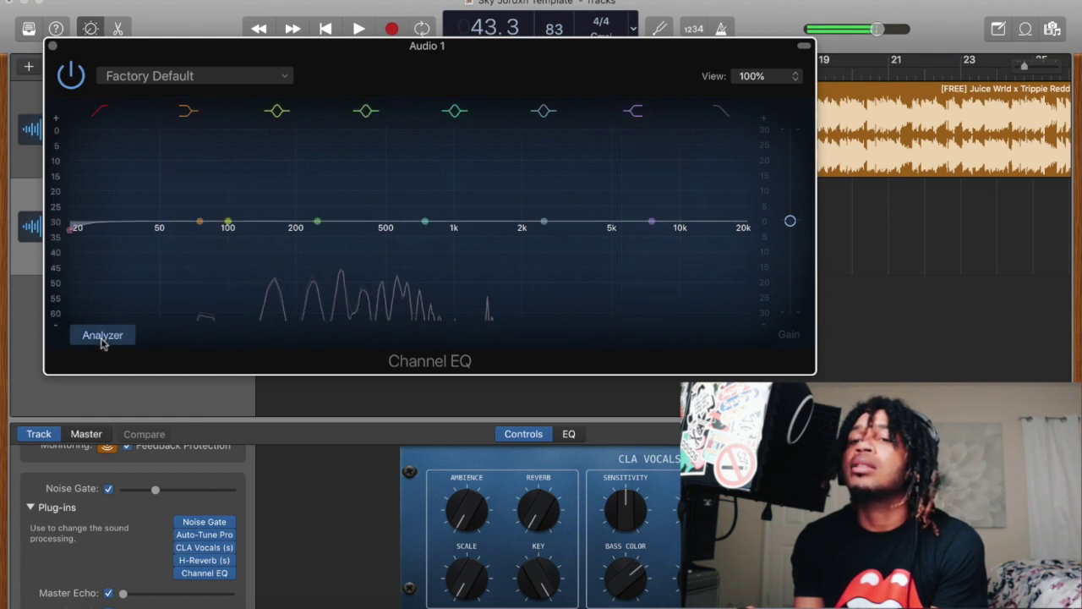
{"action": "left_click_drag", "start_coordinate": [79, 235], "coordinate": [211, 305]}
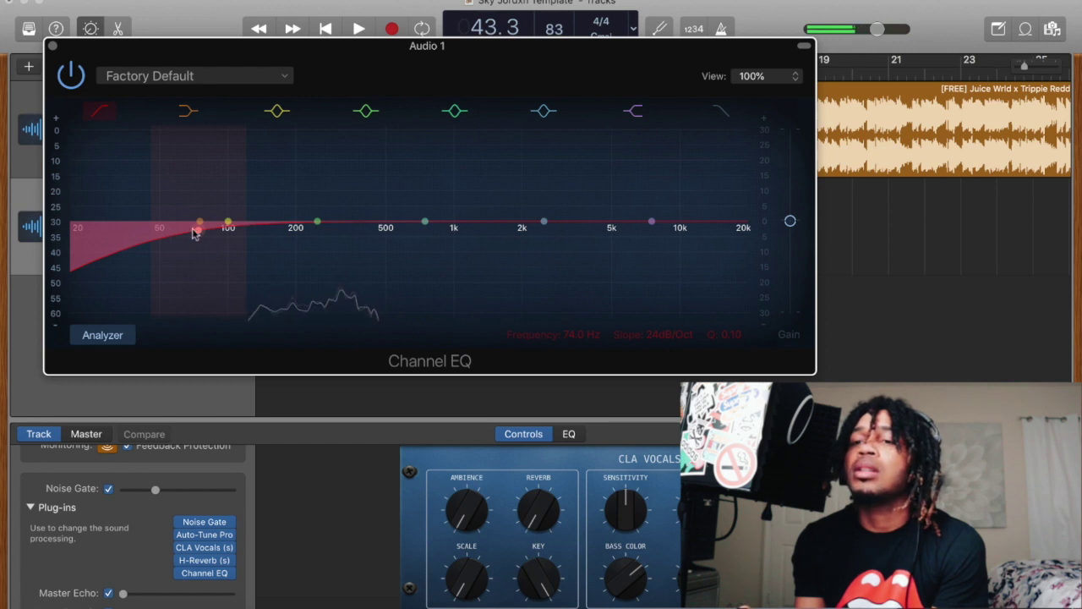
{"action": "left_click_drag", "start_coordinate": [199, 222], "coordinate": [222, 341]}
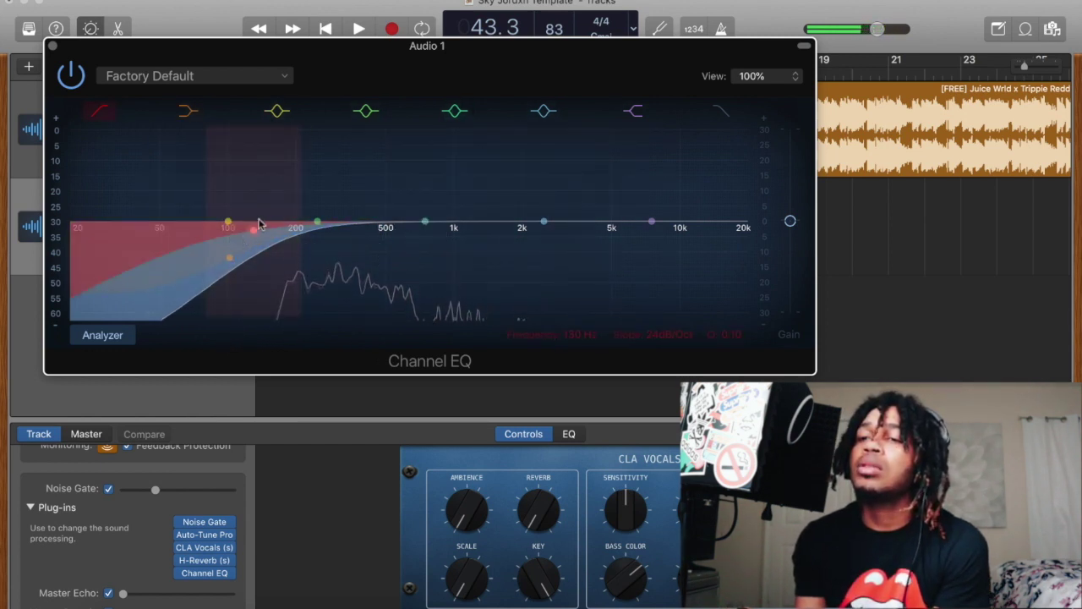
{"action": "left_click_drag", "start_coordinate": [230, 257], "coordinate": [216, 261]}
{"action": "left_click_drag", "start_coordinate": [546, 221], "coordinate": [505, 214]}
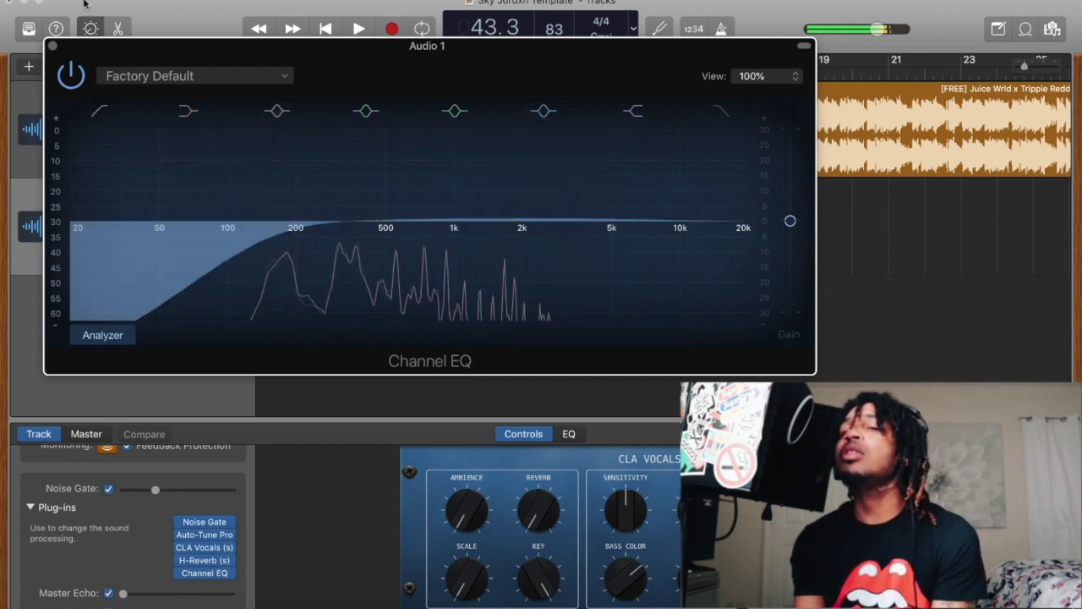
{"action": "left_click", "coordinate": [52, 47]}
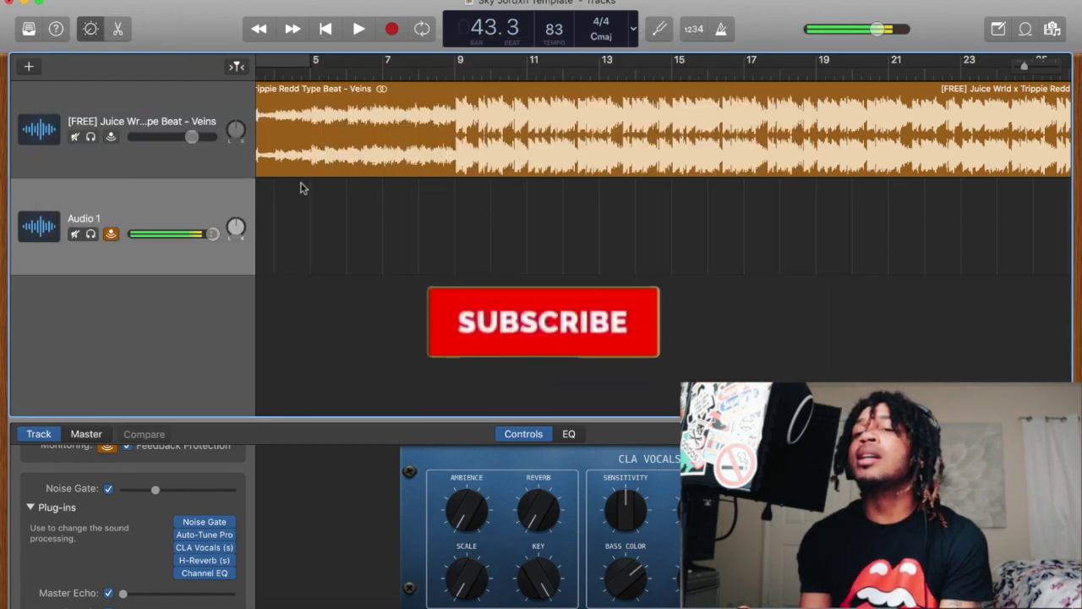
Open CLA Vocals on Audio 1, nudge the Delay fader down to -1.8, and close it
{"action": "mouse_move", "coordinate": [205, 551]}
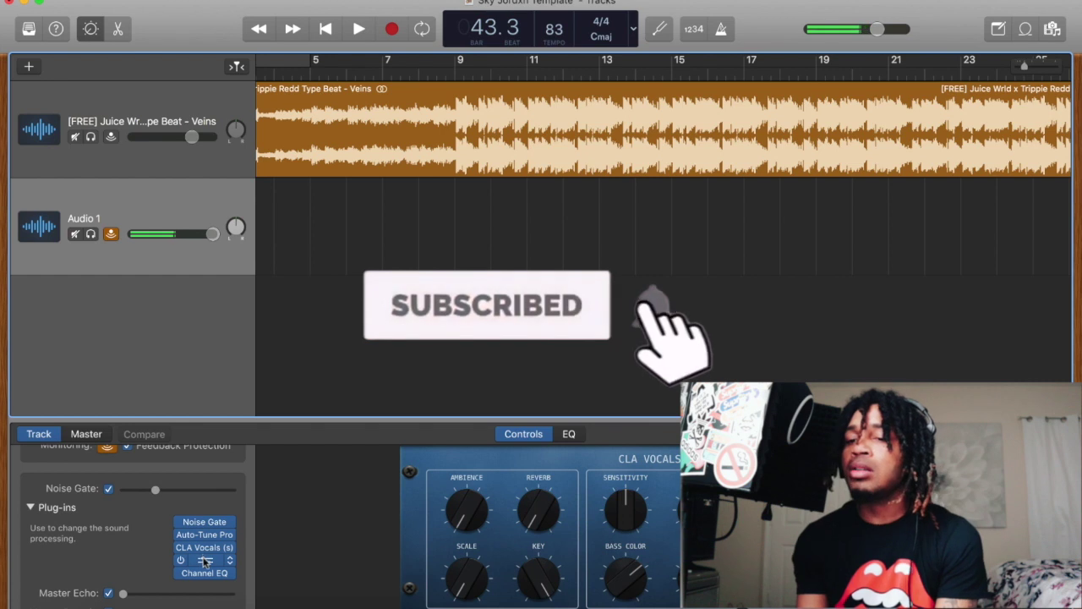
{"action": "left_click", "coordinate": [205, 551]}
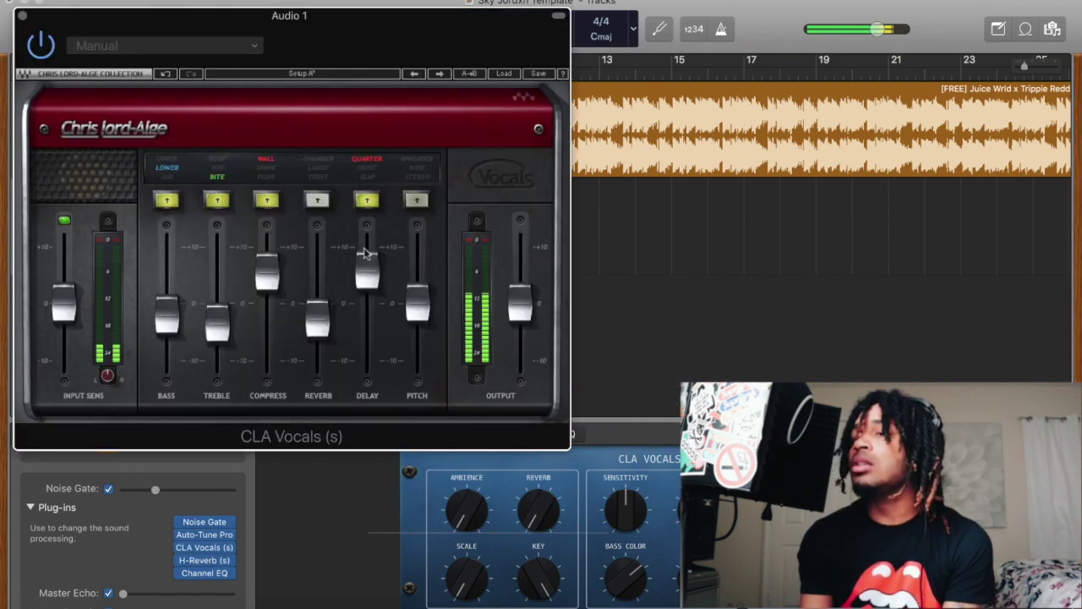
{"action": "left_click_drag", "start_coordinate": [366, 316], "coordinate": [367, 316]}
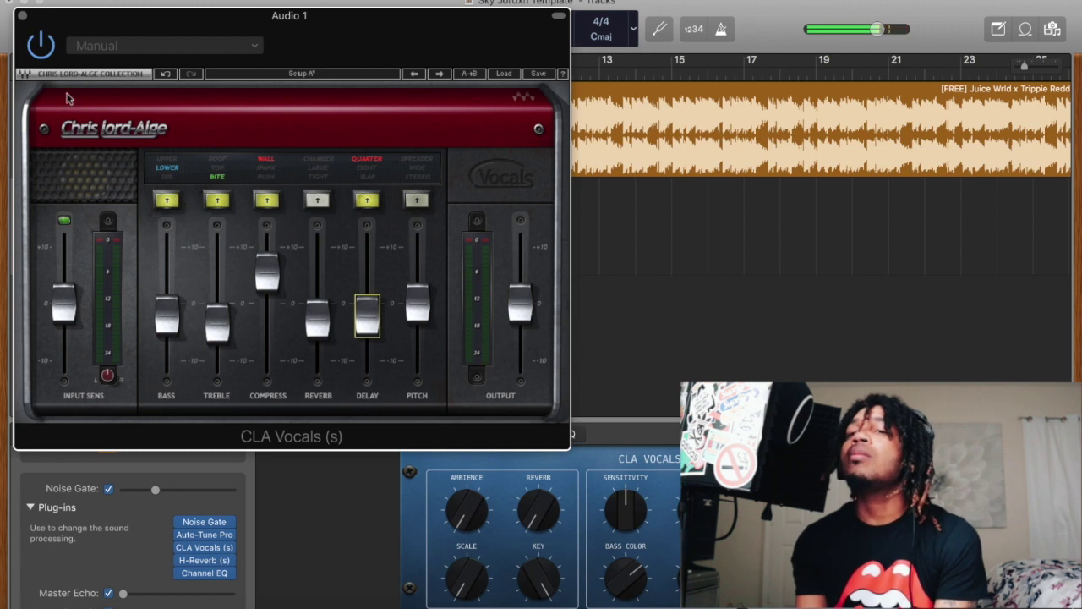
{"action": "left_click", "coordinate": [20, 15]}
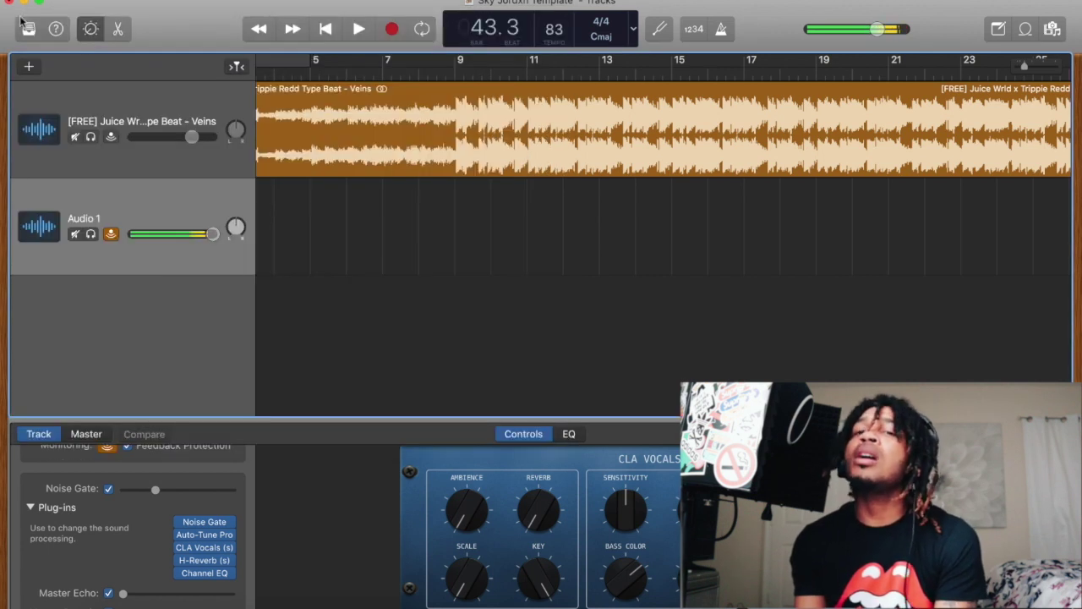
Add Waves GW VoiceCentric to Audio 1's empty slot after Channel EQ
{"action": "left_click", "coordinate": [216, 583]}
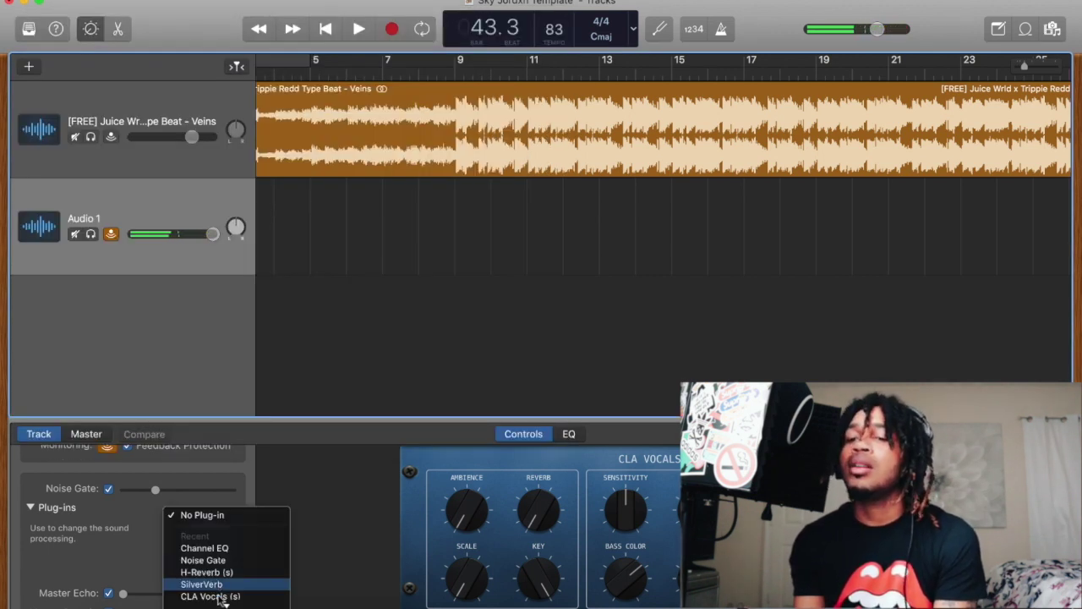
{"action": "mouse_move", "coordinate": [240, 605]}
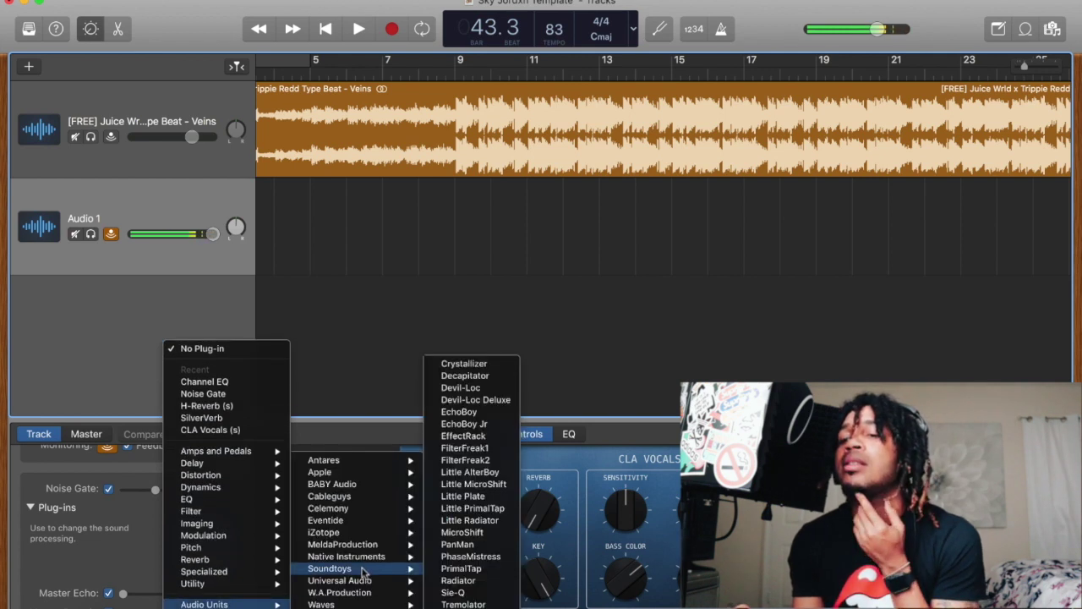
{"action": "mouse_move", "coordinate": [338, 603]}
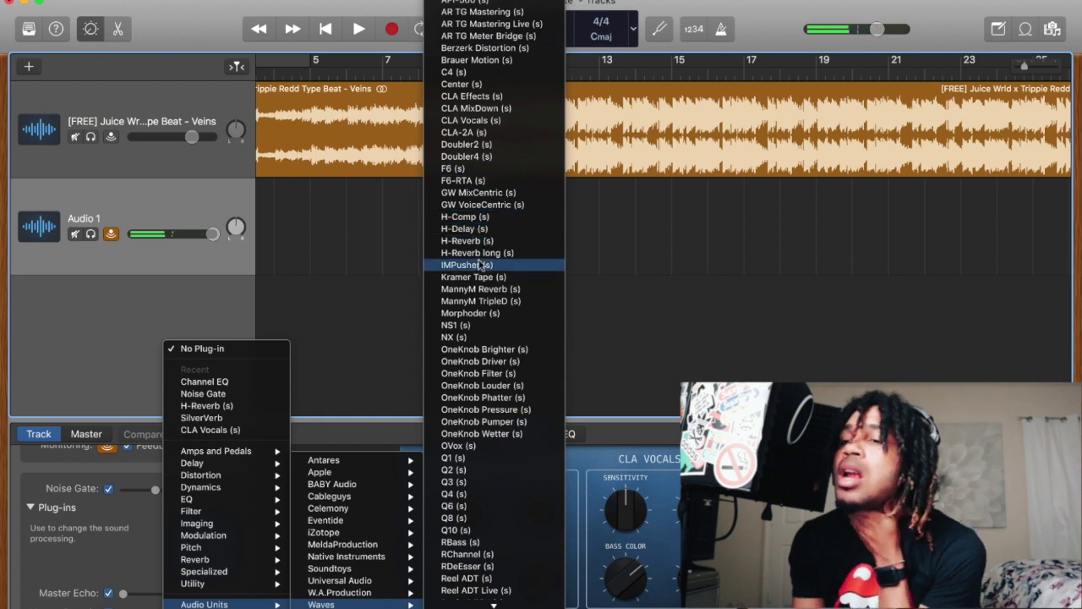
{"action": "left_click", "coordinate": [484, 209]}
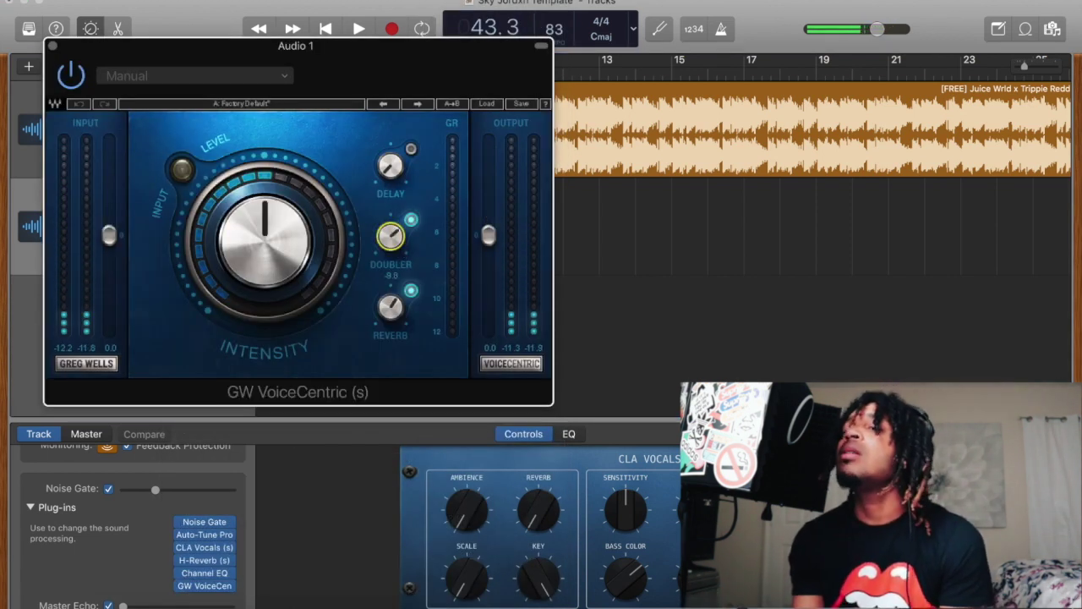
Raise VoiceCentric's intensity, lower its reverb, and close the plug-in window
{"action": "mouse_move", "coordinate": [265, 241]}
{"action": "left_mouse_down"}
{"action": "mouse_move", "coordinate": [264, 203]}
{"action": "mouse_move", "coordinate": [264, 222]}
{"action": "left_mouse_up"}
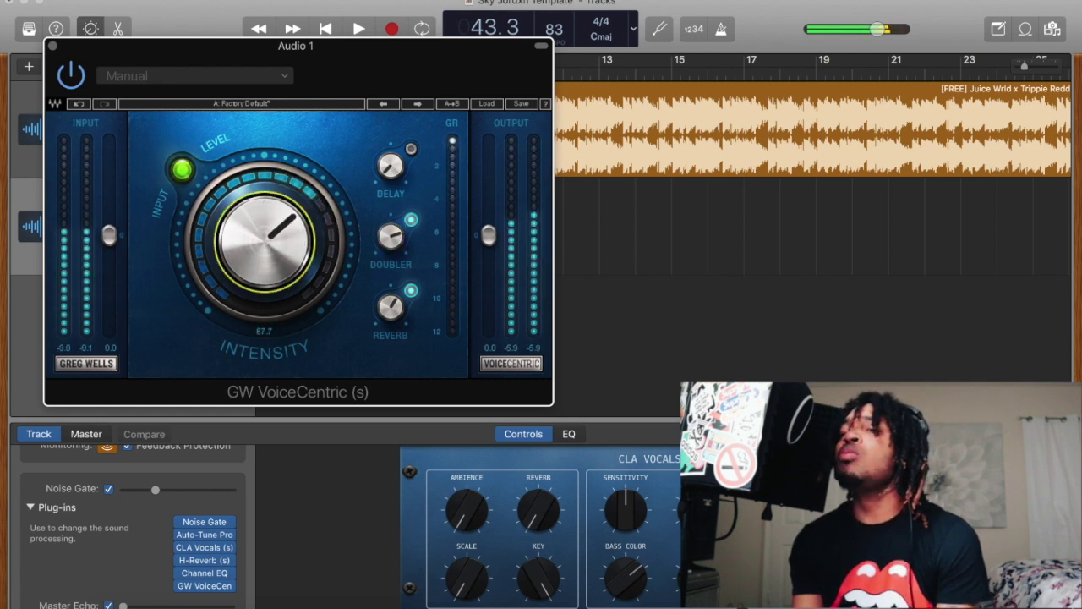
{"action": "left_click", "coordinate": [391, 307]}
{"action": "left_click_drag", "start_coordinate": [391, 307], "coordinate": [396, 323]}
{"action": "left_click", "coordinate": [52, 46]}
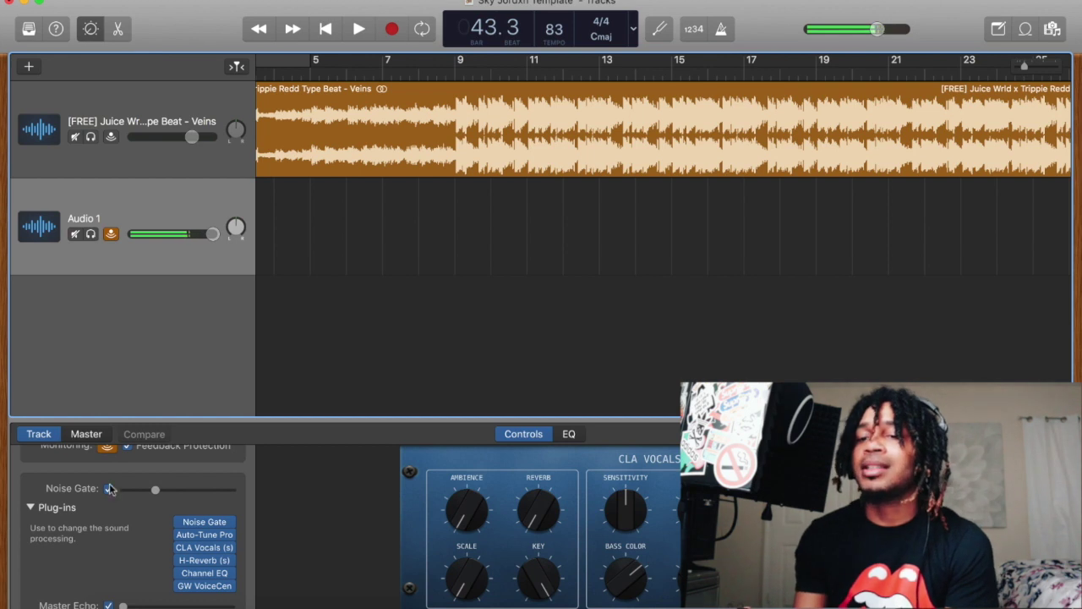
Set Audio 1's noise gate to minimum, disable master echo and reverb, and start recording
{"action": "left_click_drag", "start_coordinate": [155, 491], "coordinate": [53, 497]}
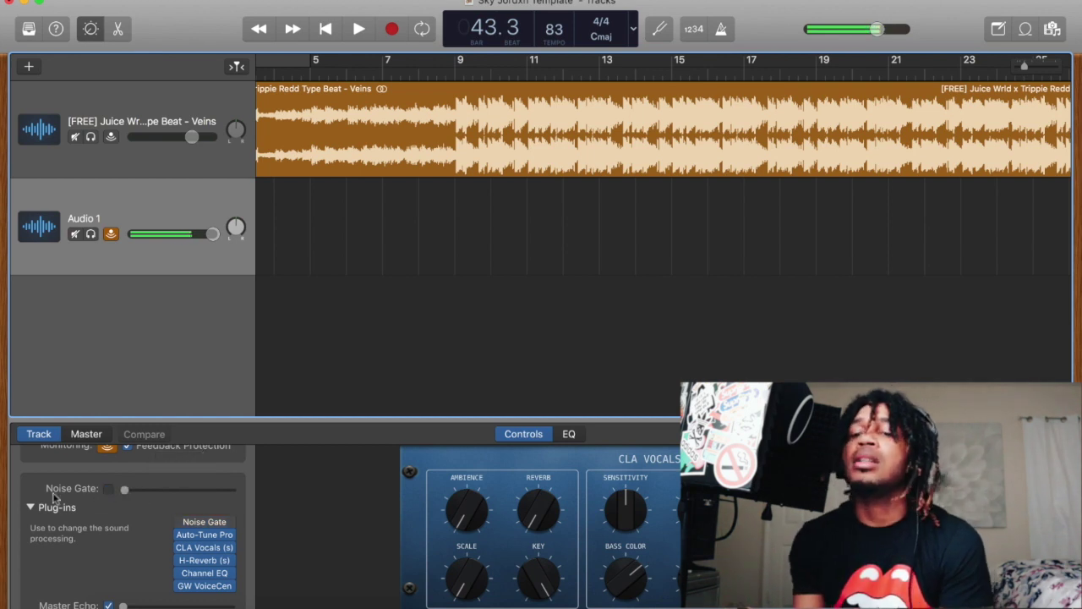
{"action": "scroll", "coordinate": [118, 578], "scroll_direction": "down", "scroll_amount": 1}
{"action": "left_click", "coordinate": [110, 580]}
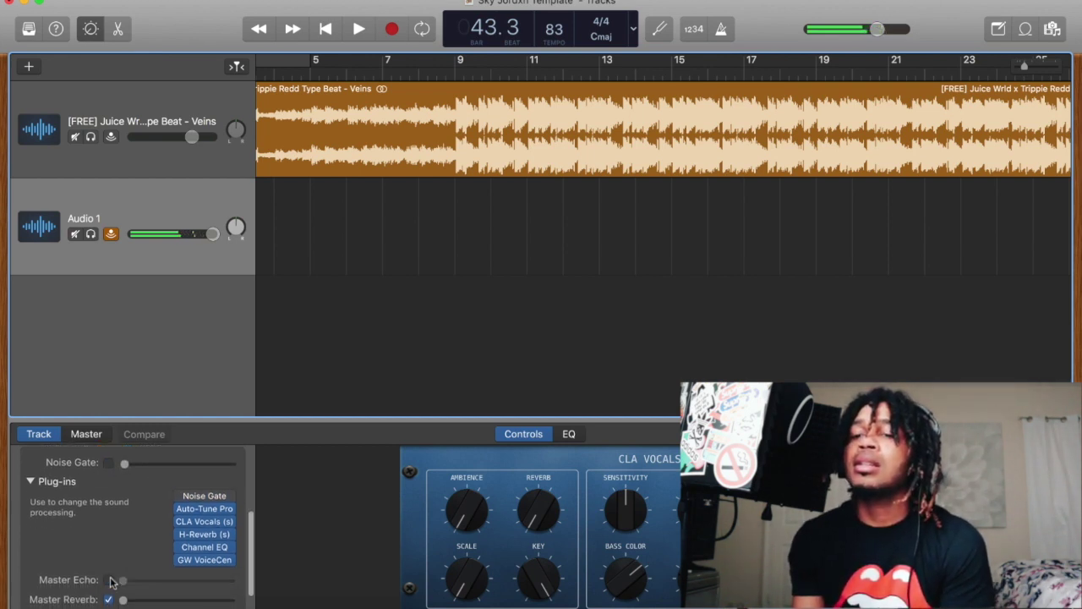
{"action": "scroll", "coordinate": [110, 600], "scroll_direction": "down", "scroll_amount": 2}
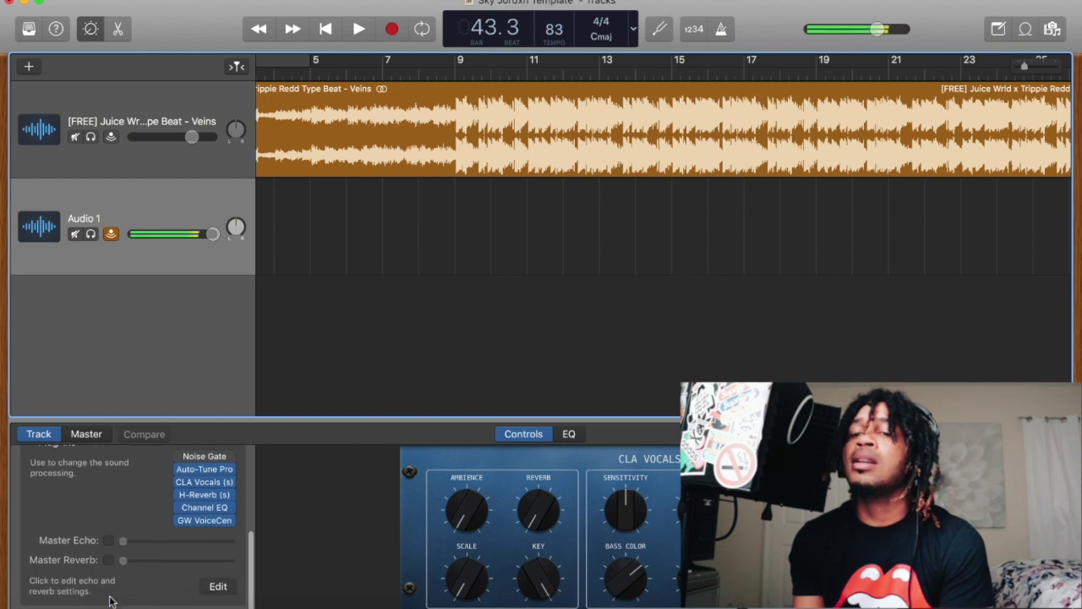
{"action": "scroll", "coordinate": [109, 599], "scroll_direction": "up", "scroll_amount": 5}
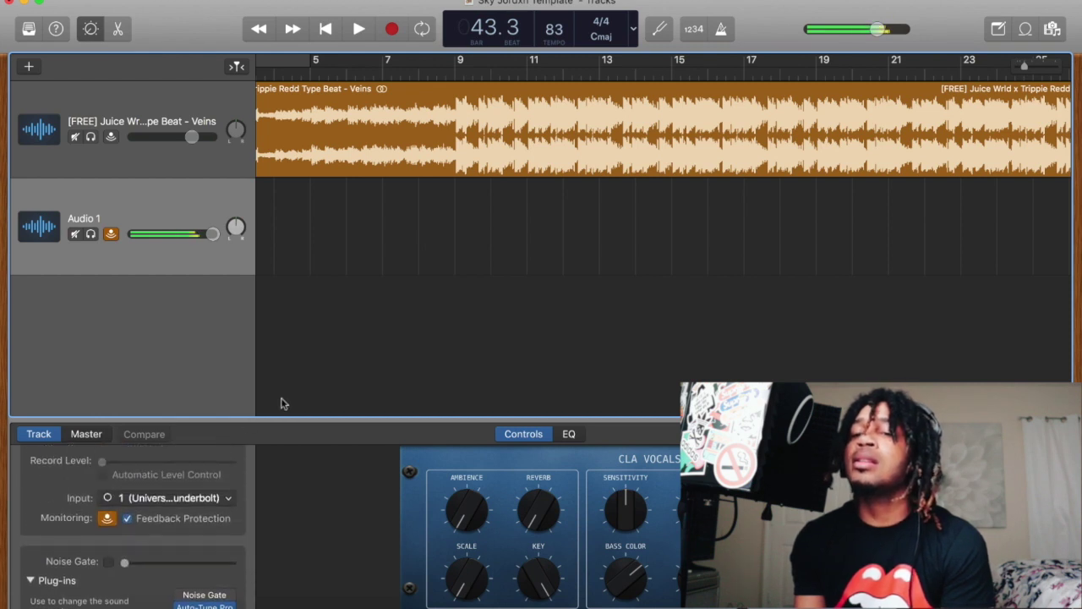
{"action": "left_click", "coordinate": [392, 30]}
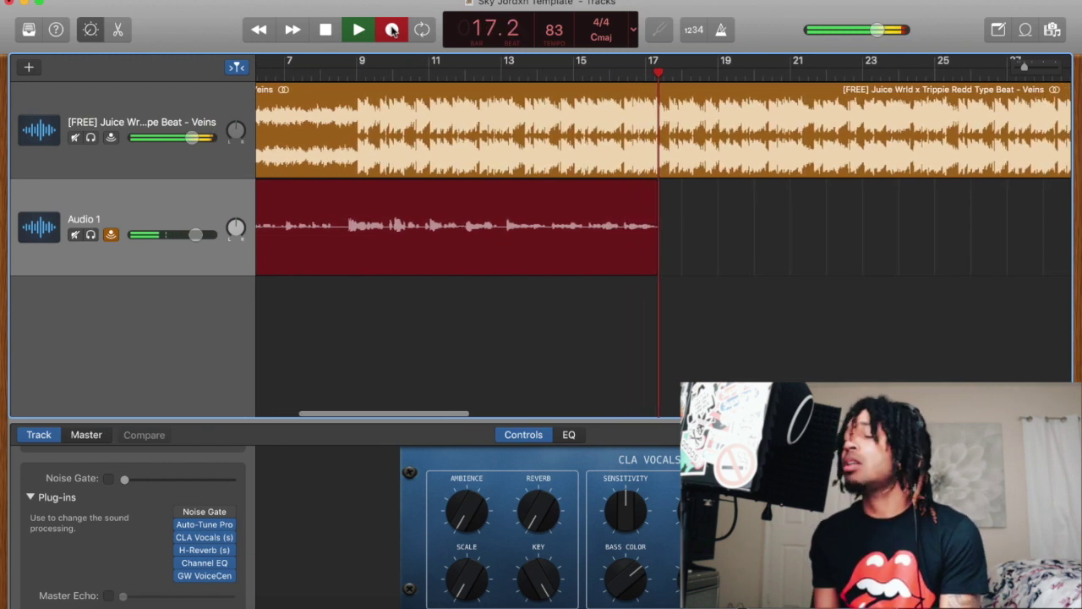
Stop the first vocal take on Audio 1 and place the playhead at bar 8
{"action": "key", "text": "space"}
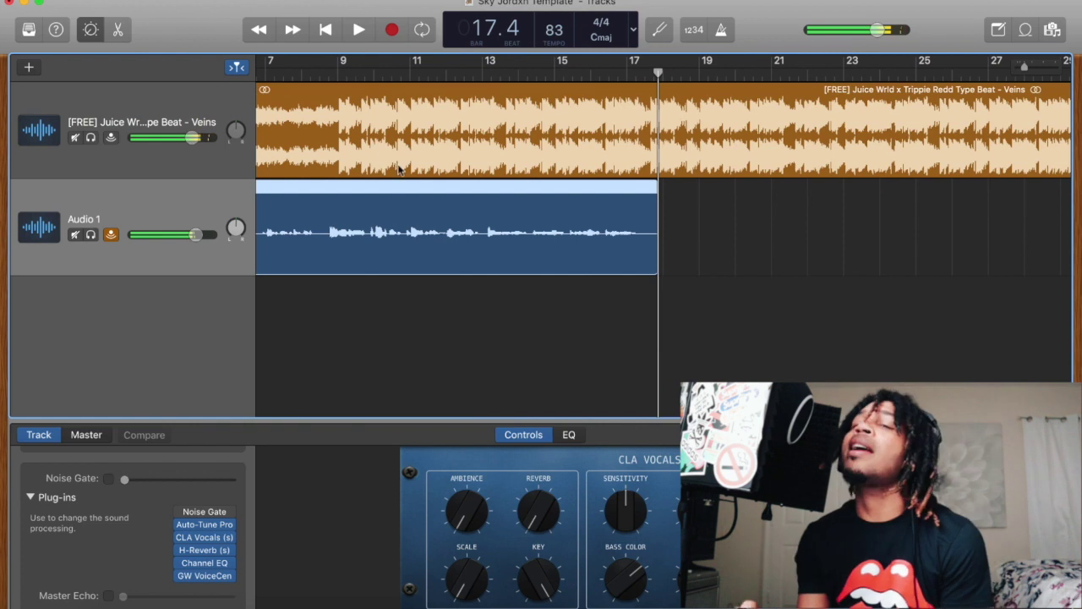
{"action": "left_click", "coordinate": [480, 68]}
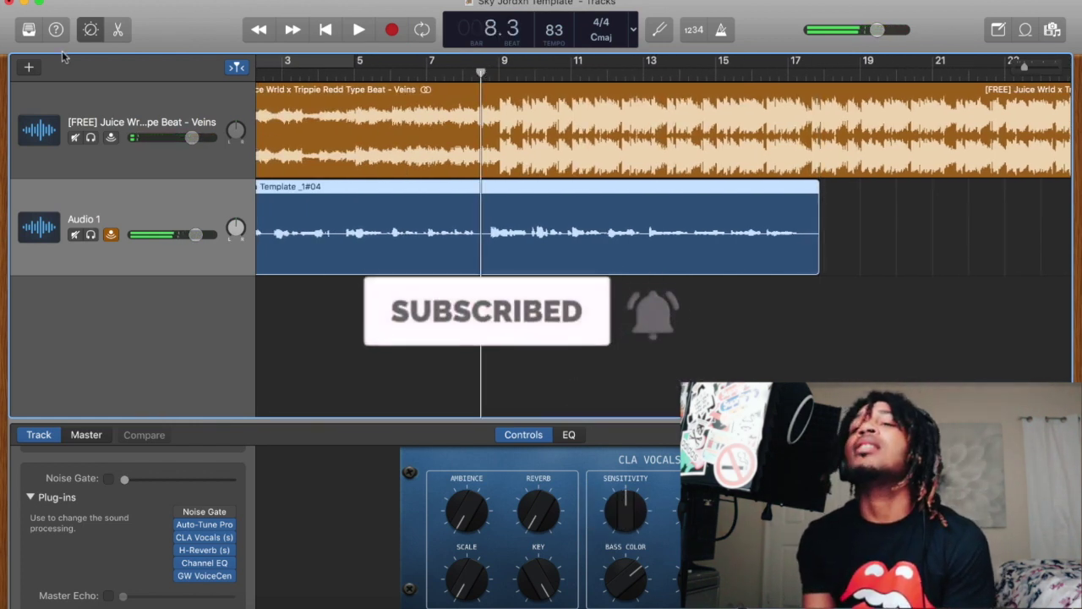
Create Audio 3 with Audio 1's settings via the Track menu, then step the playhead back a bar
{"action": "right_click", "coordinate": [155, 188]}
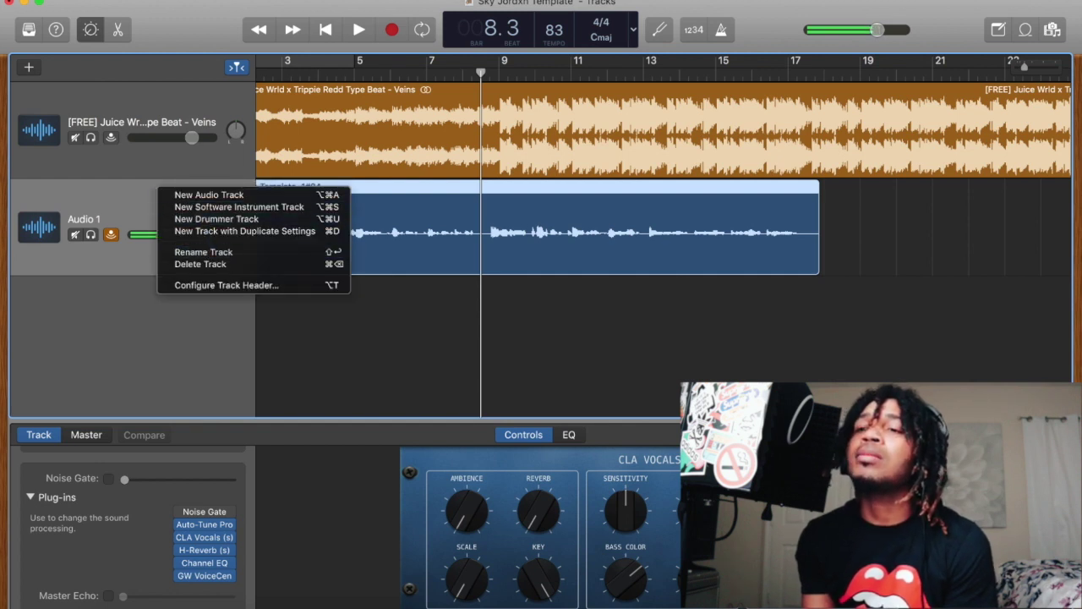
{"action": "key", "text": "Escape"}
{"action": "left_click", "coordinate": [207, 2]}
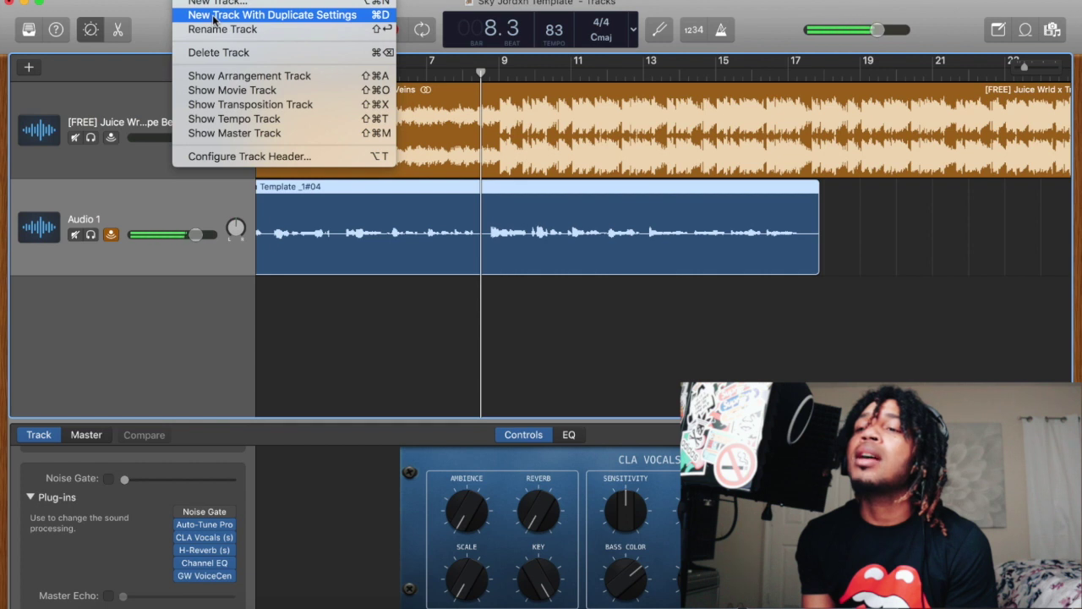
{"action": "left_click", "coordinate": [214, 16]}
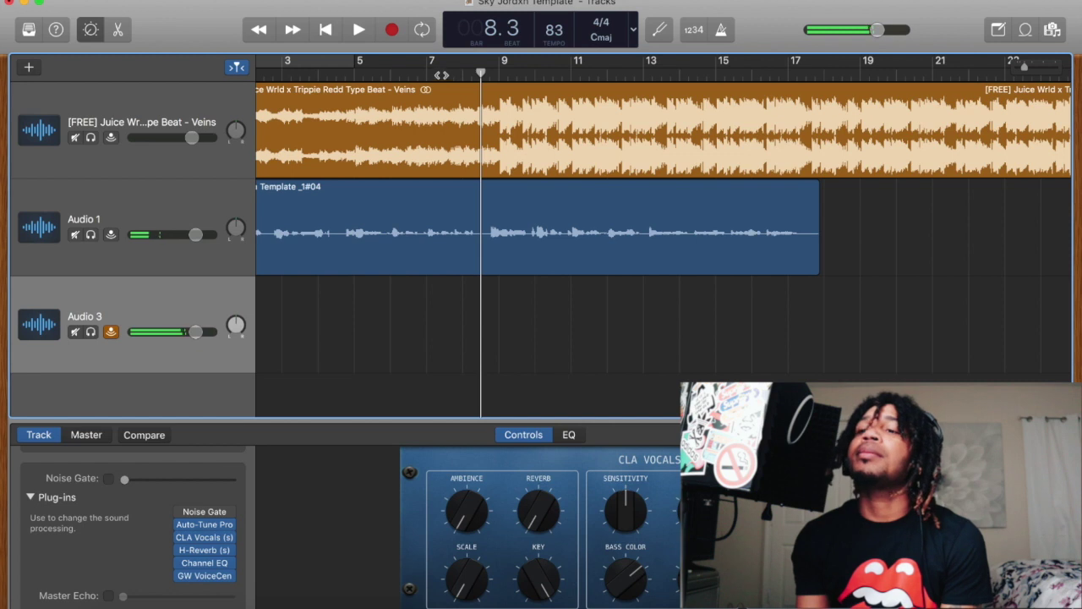
{"action": "key", "text": "comma"}
Record a second vocal take on Audio 3, then play both takes back from bar 9
{"action": "left_click", "coordinate": [390, 30]}
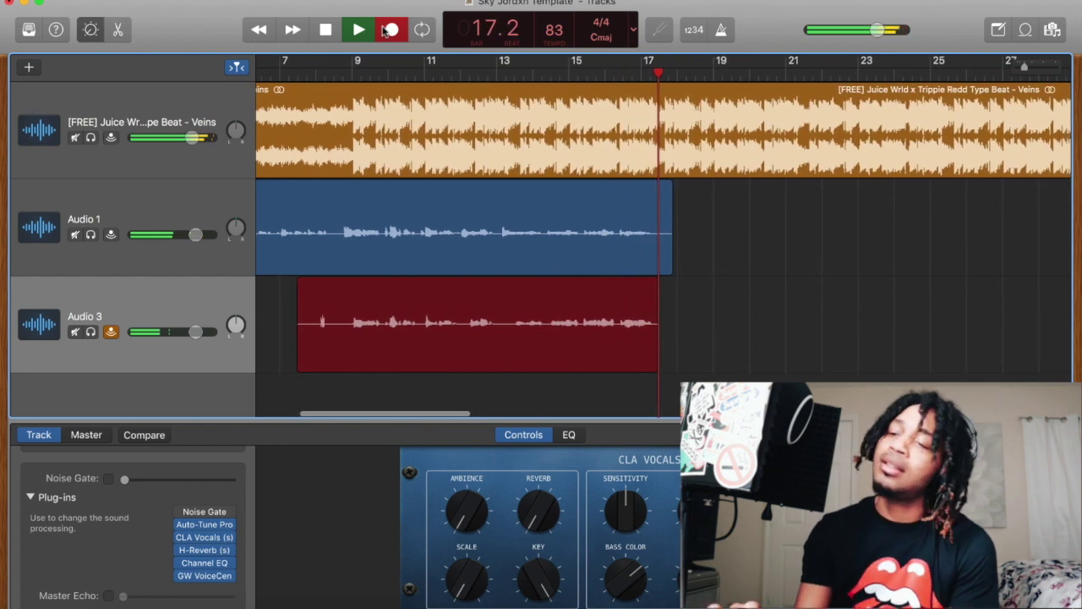
{"action": "key", "text": "space"}
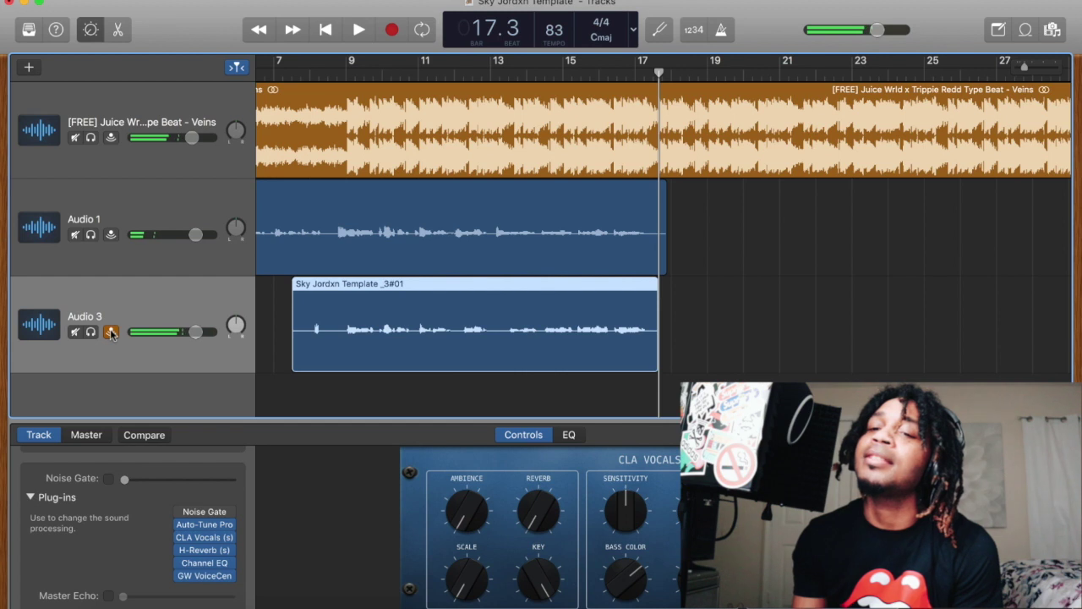
{"action": "left_click", "coordinate": [336, 70]}
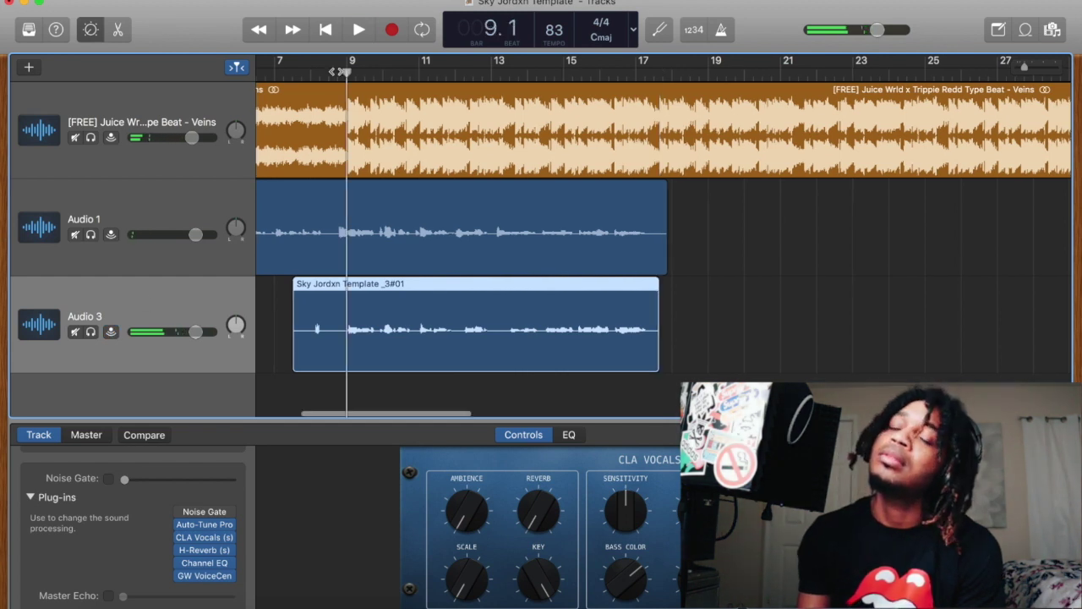
{"action": "key", "text": "space"}
Lower Audio 3's volume, trim the Audio 1 take to end at bar 17, and select Audio 3
{"action": "left_click_drag", "start_coordinate": [194, 331], "coordinate": [166, 332]}
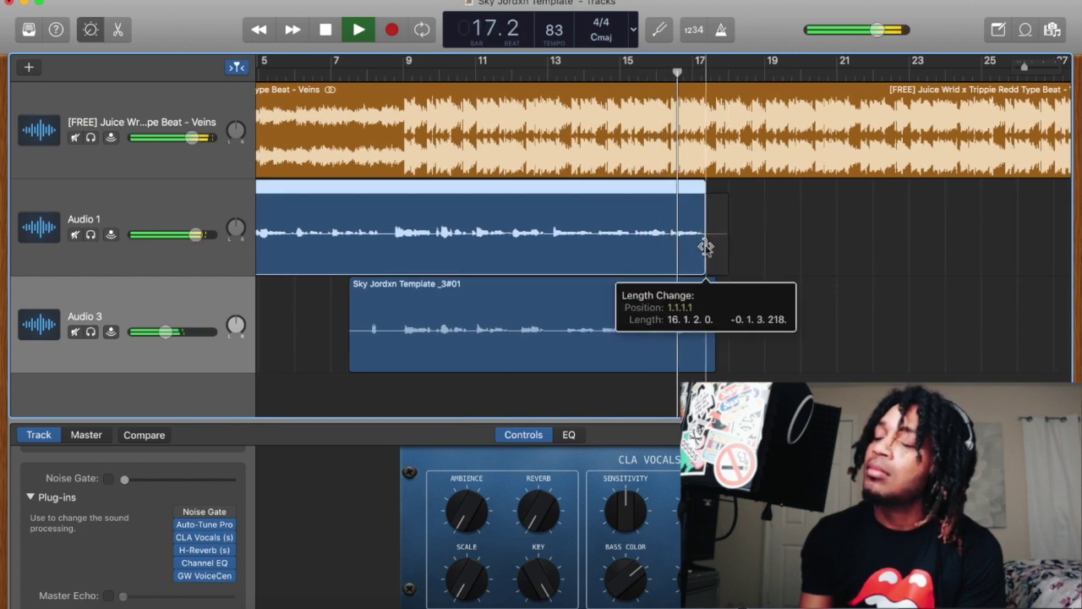
{"action": "left_click_drag", "start_coordinate": [706, 247], "coordinate": [713, 251]}
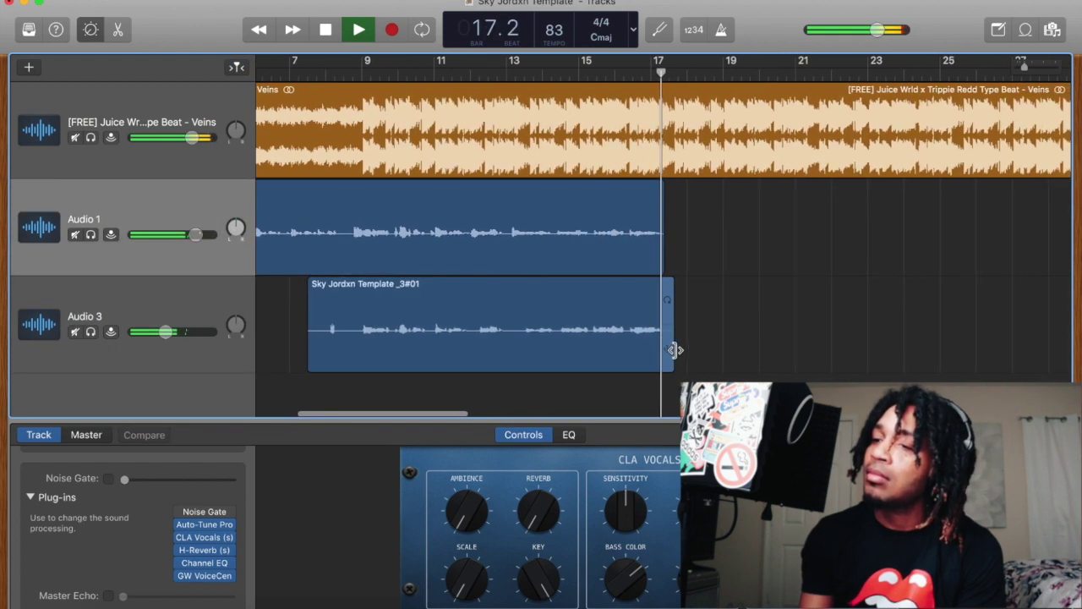
{"action": "left_click", "coordinate": [668, 349]}
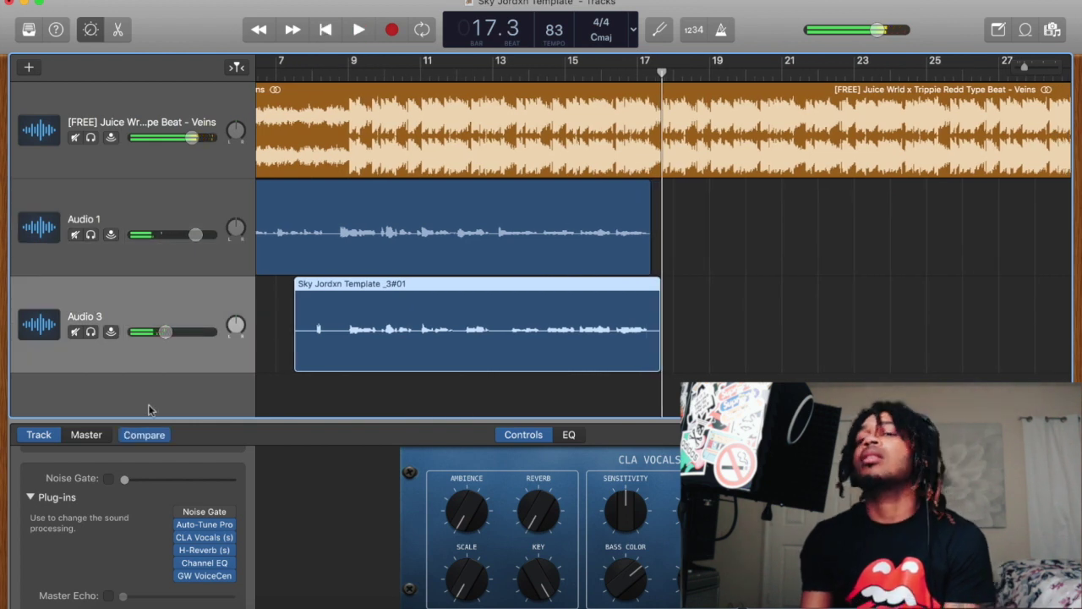